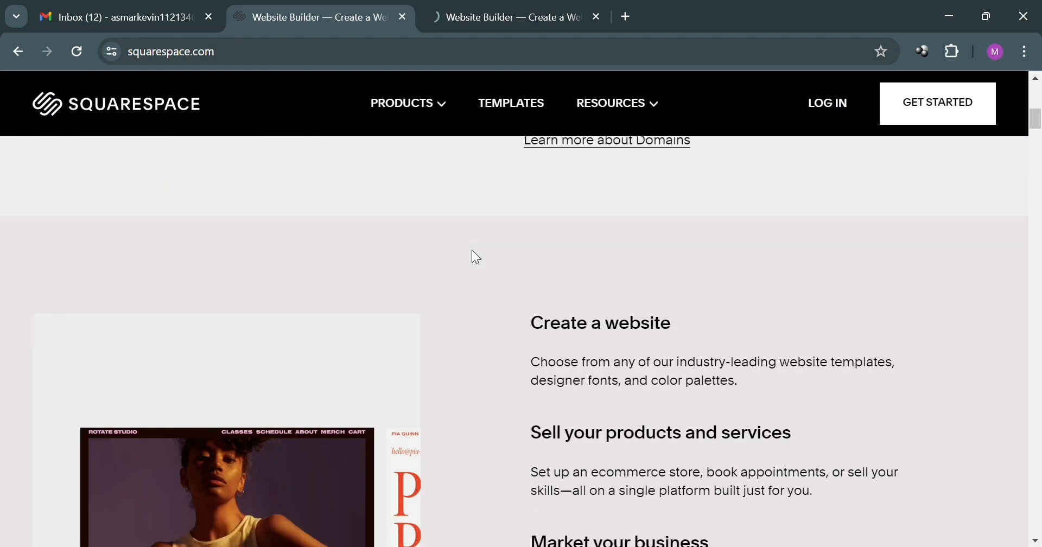
- Close the duplicate Squarespace tab and look through the homepage's sections on websites, selling, marketing and getting started
click(597, 17)
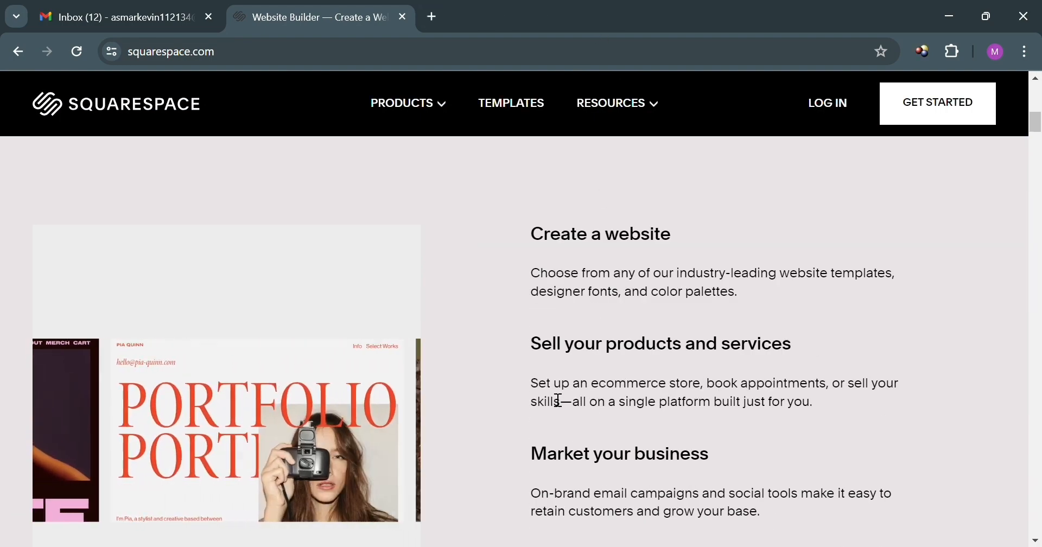
scroll(549, 391, down, 2)
scroll(549, 391, up, 10)
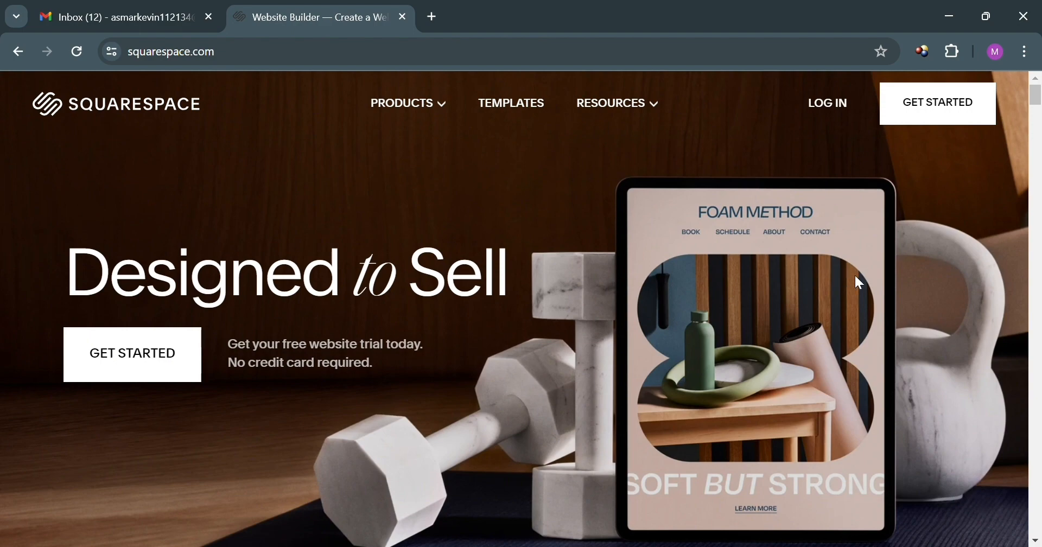
scroll(814, 297, down, 10)
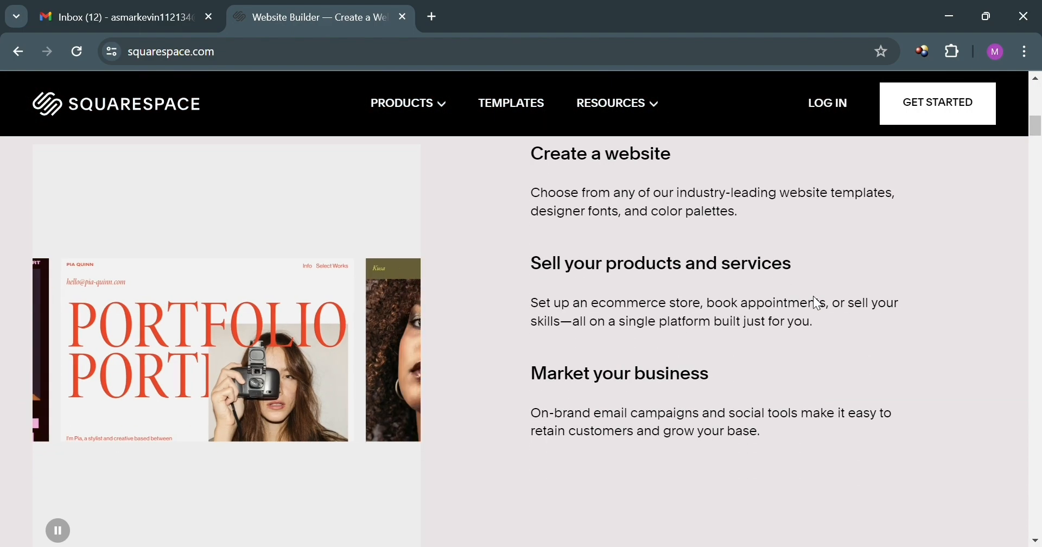
scroll(813, 296, down, 10)
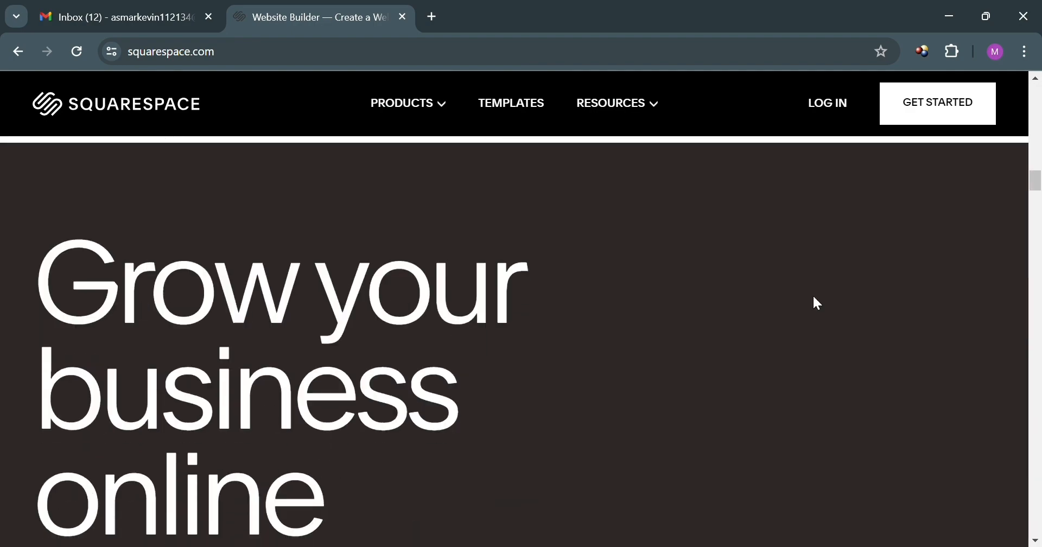
scroll(813, 297, down, 10)
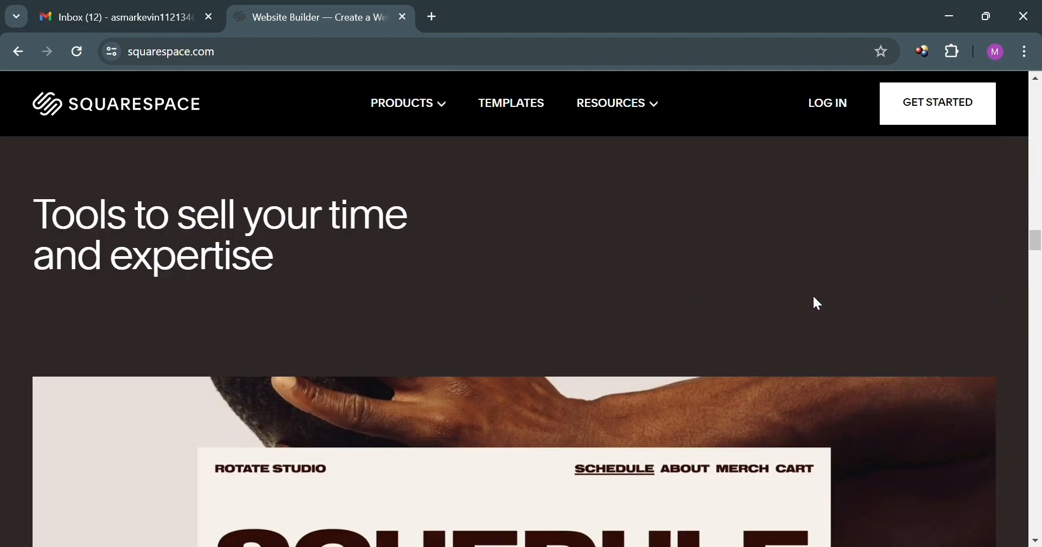
scroll(813, 296, down, 10)
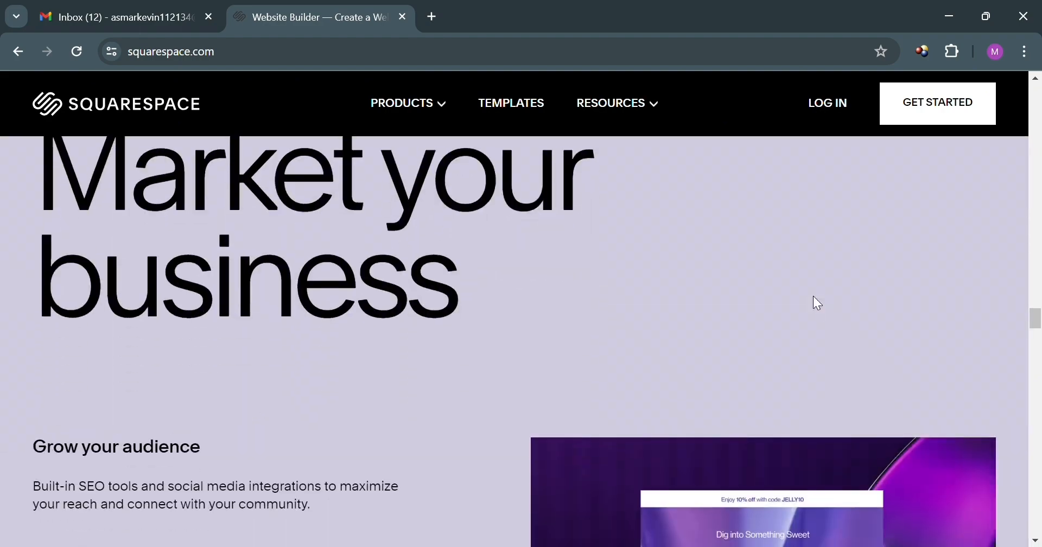
scroll(814, 297, down, 10)
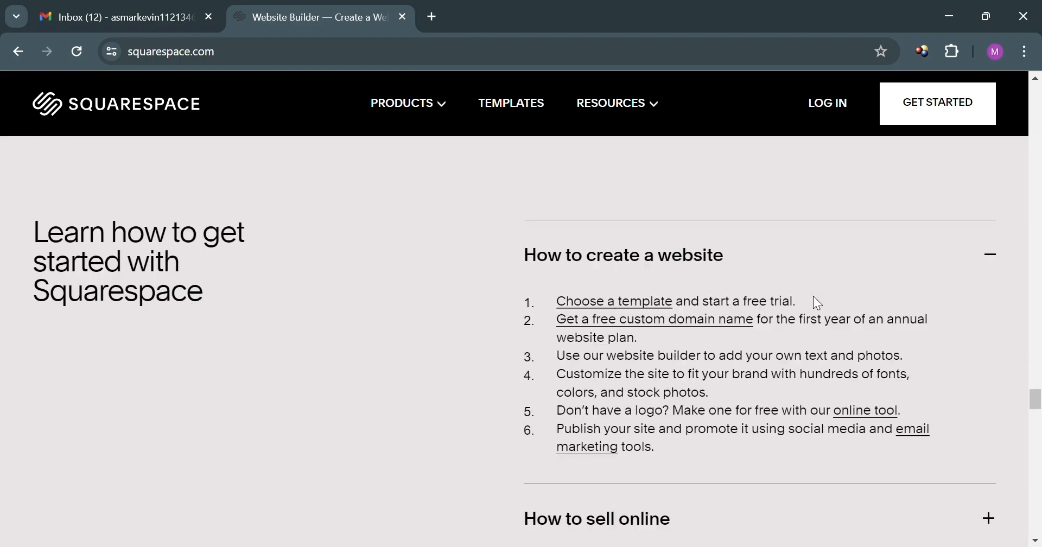
scroll(818, 302, down, 10)
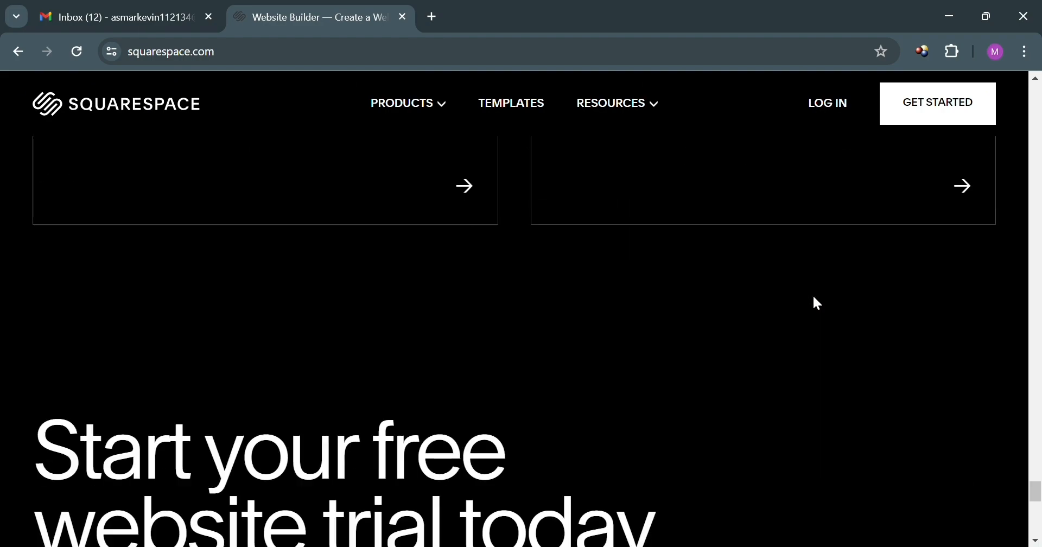
scroll(814, 297, up, 10)
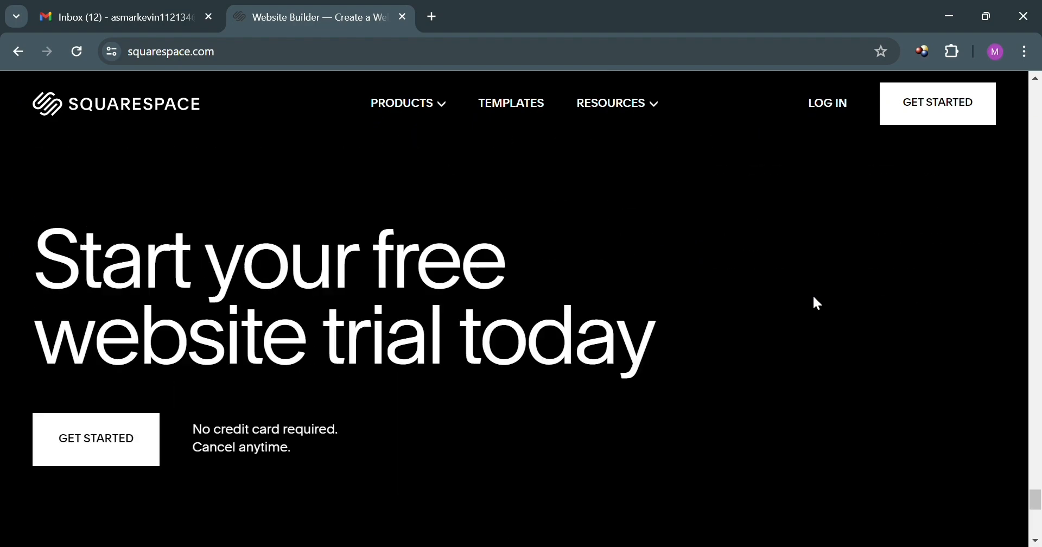
scroll(821, 305, up, 10)
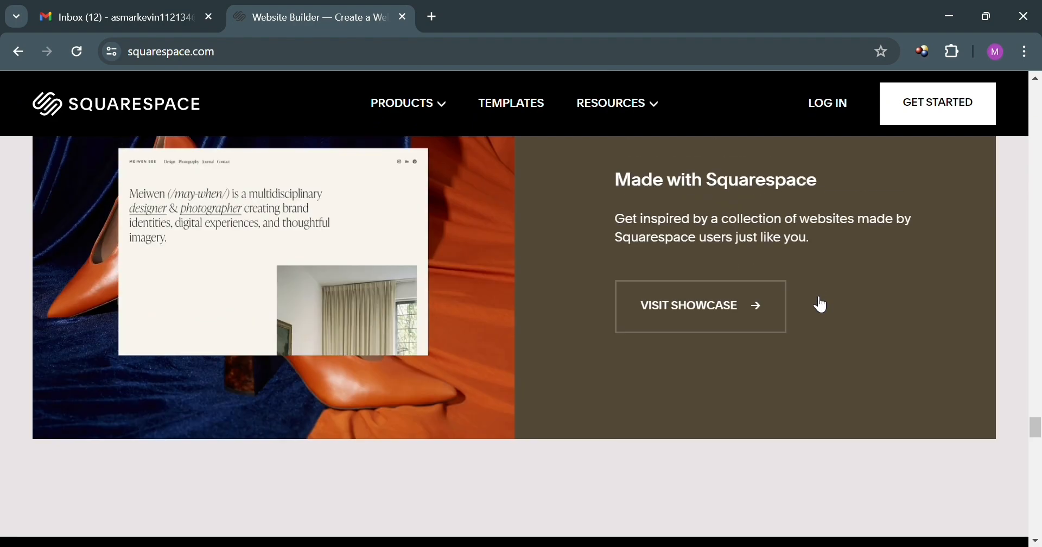
scroll(821, 305, up, 10)
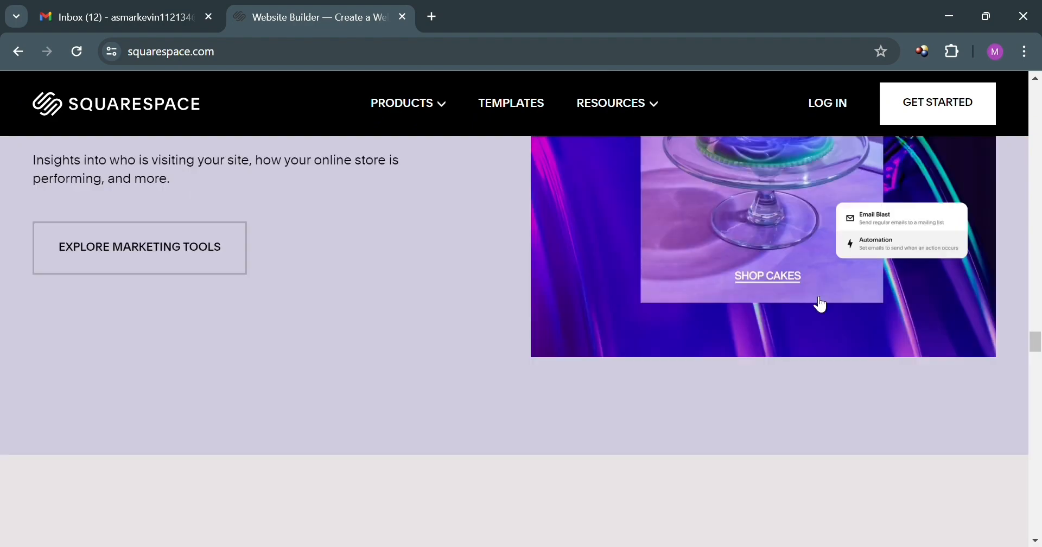
scroll(822, 305, up, 10)
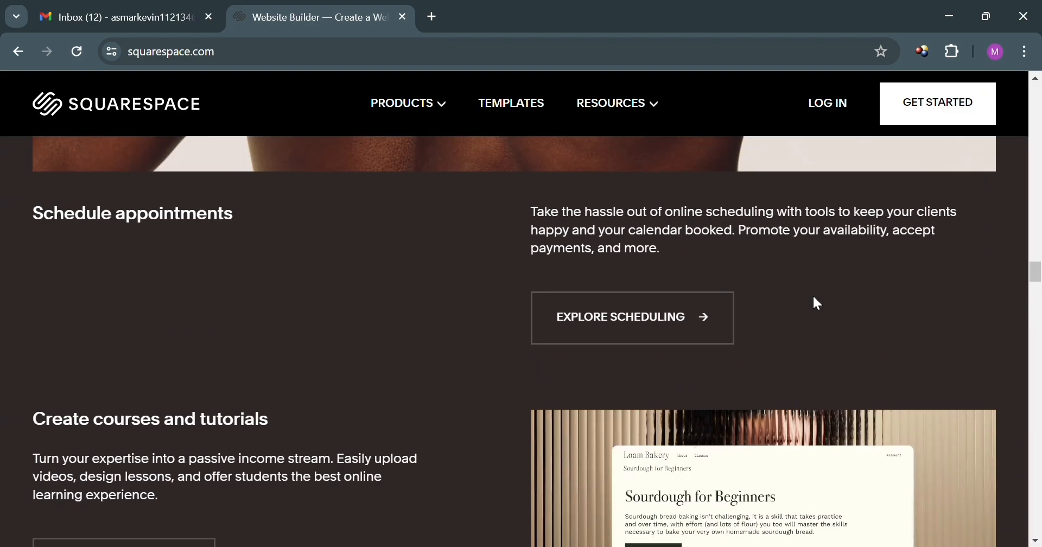
scroll(813, 297, up, 10)
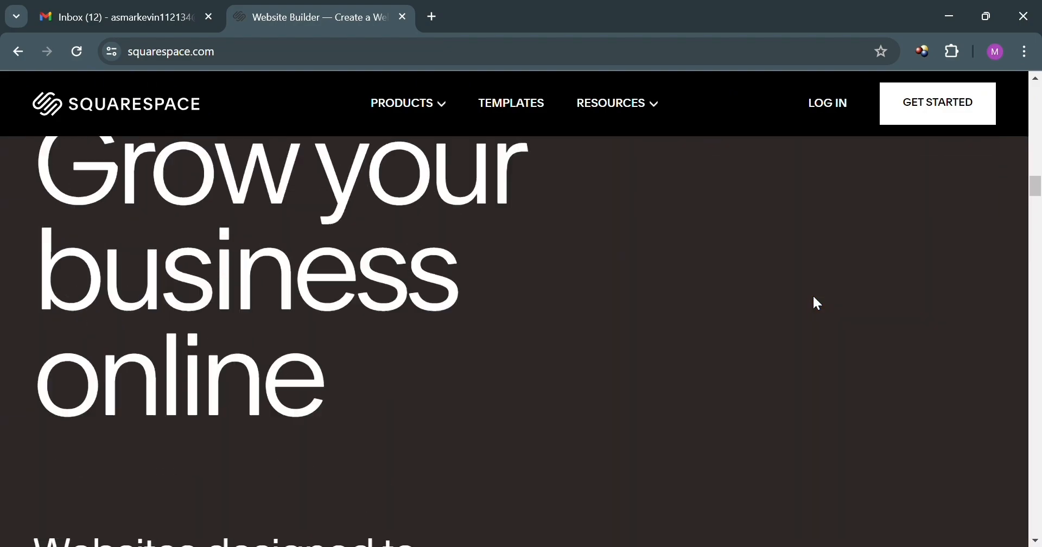
scroll(813, 297, up, 10)
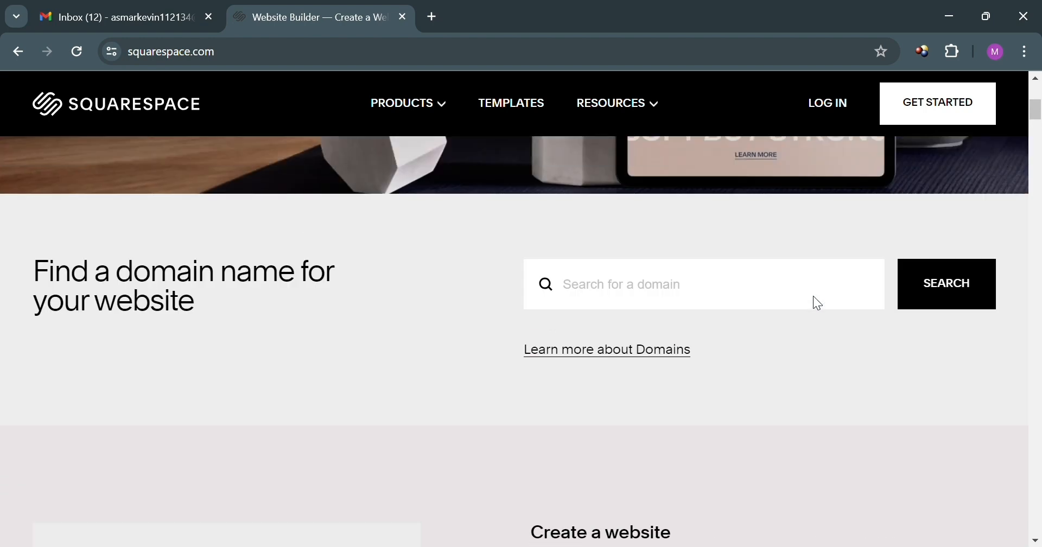
scroll(823, 305, up, 5)
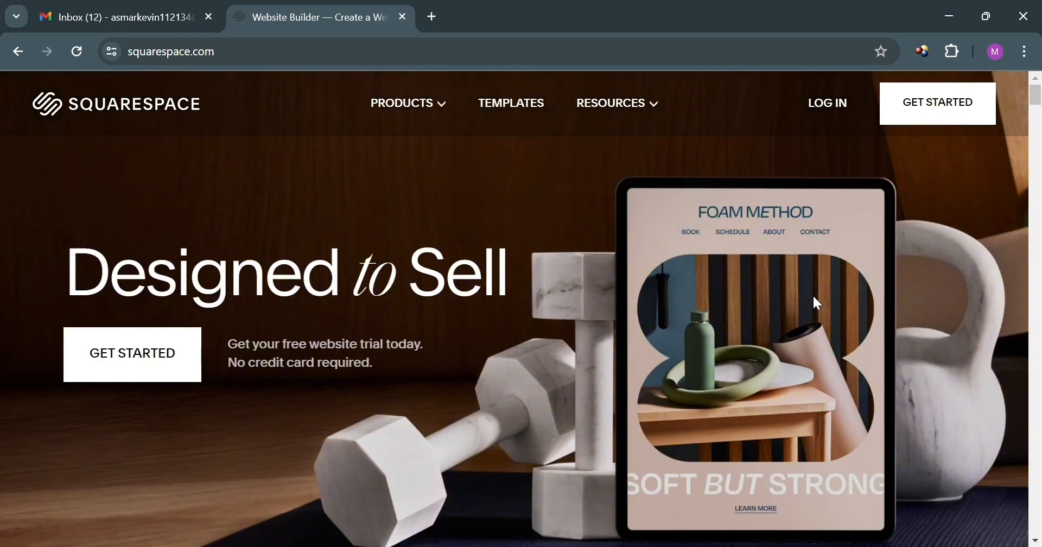
- Start the site setup questionnaire and submit Marketing as the site's topic
click(973, 114)
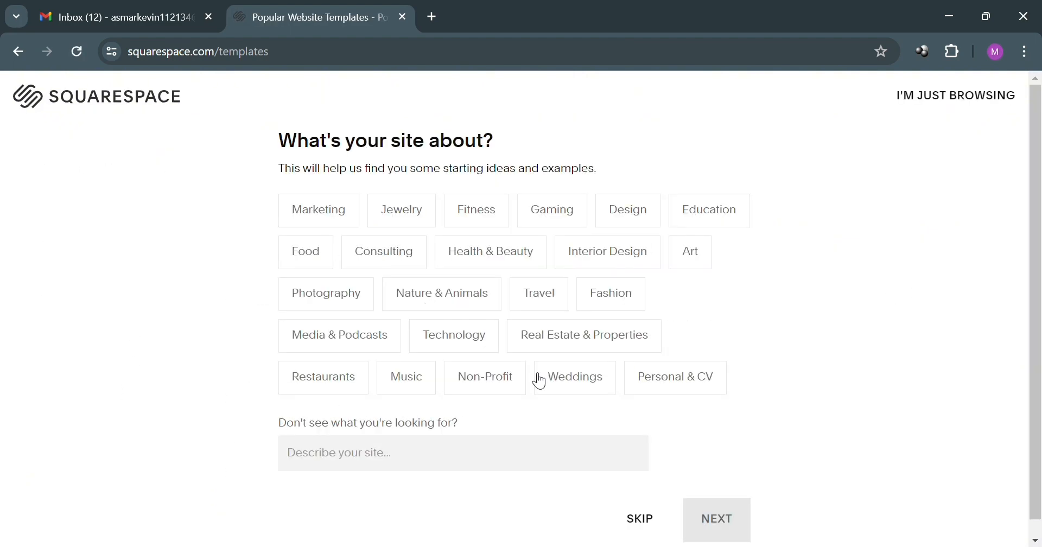
scroll(651, 337, down, 1)
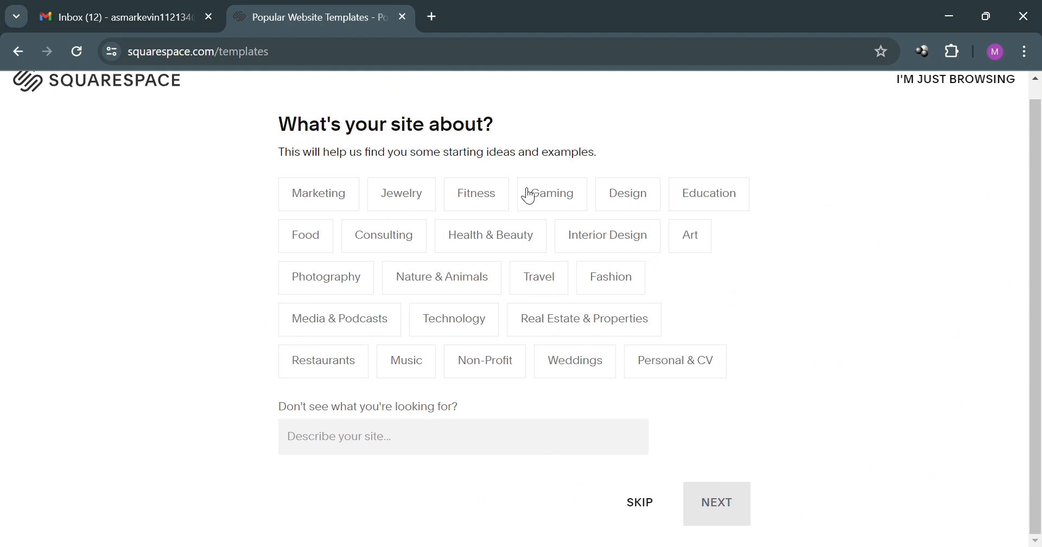
click(311, 202)
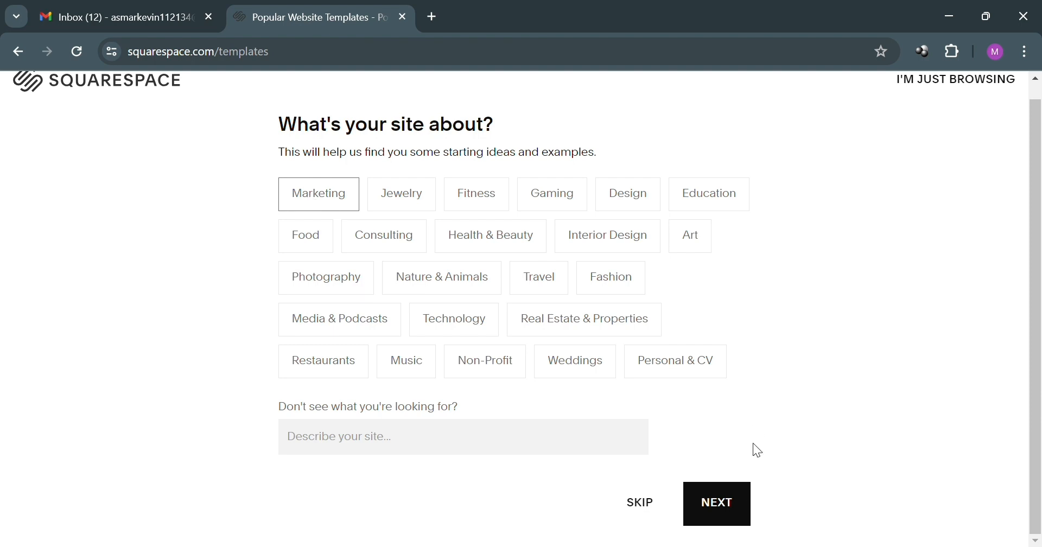
click(732, 506)
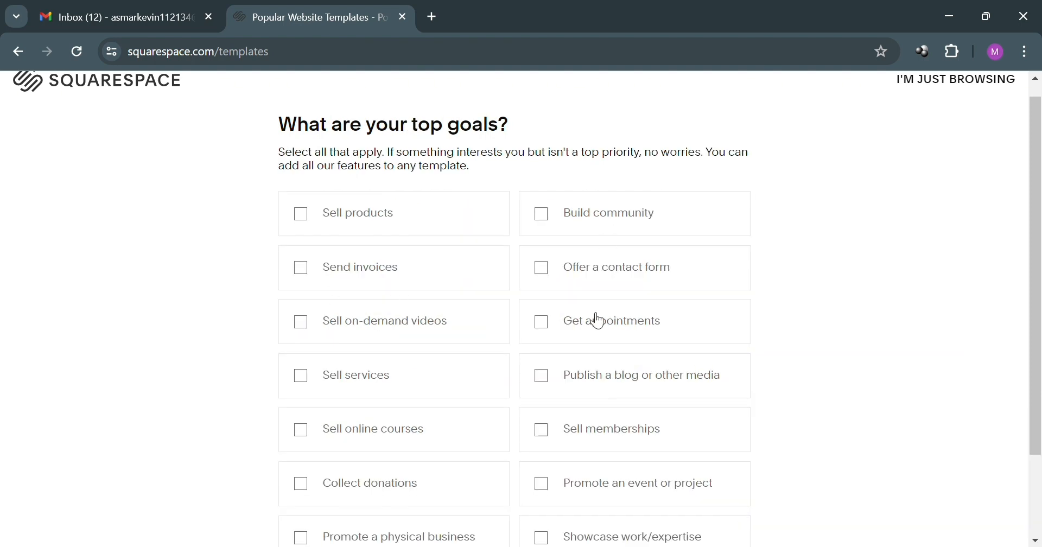
- Submit Sell services as the top goal and choose to get started with a professionally designed website template
scroll(597, 319, down, 2)
click(302, 300)
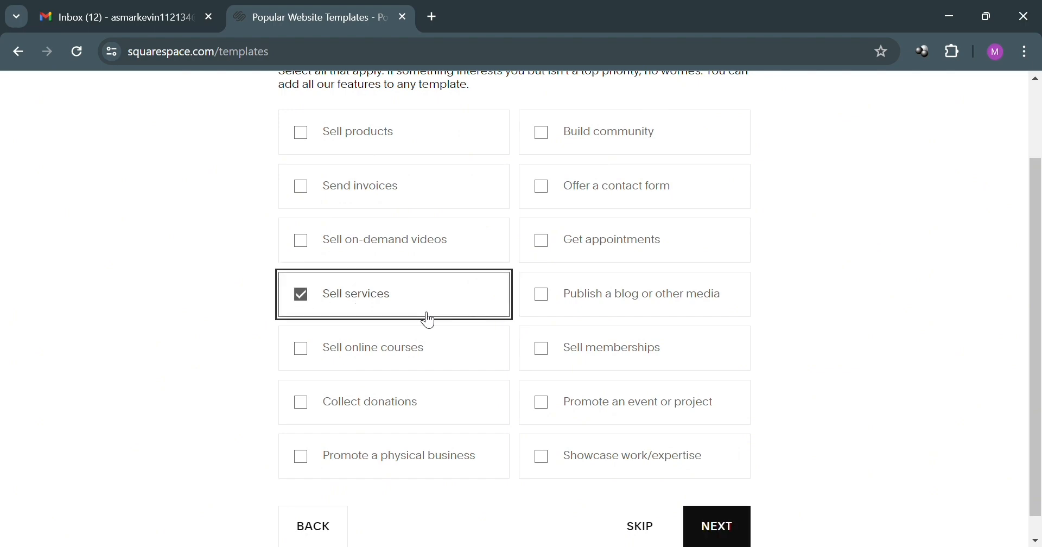
click(721, 529)
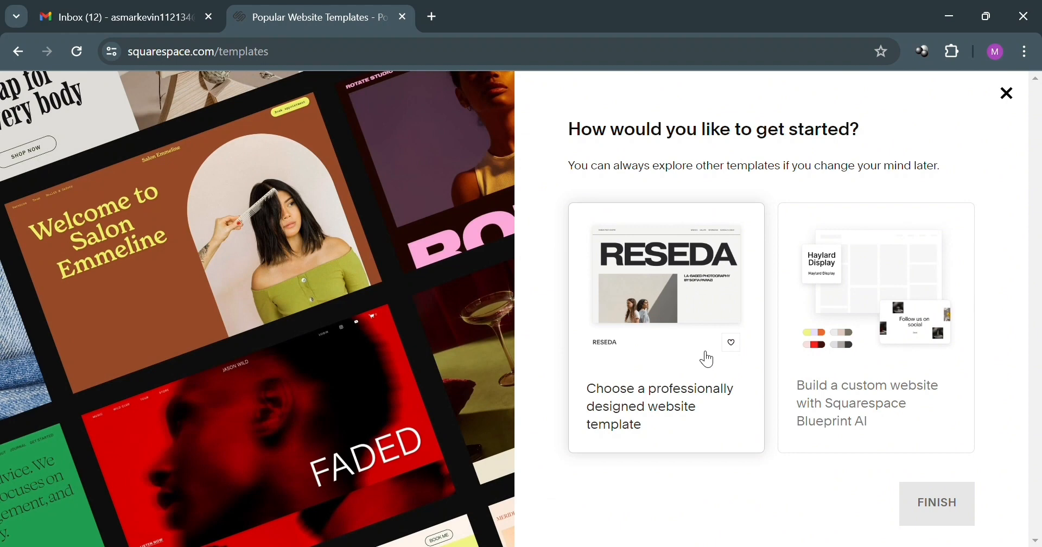
click(707, 360)
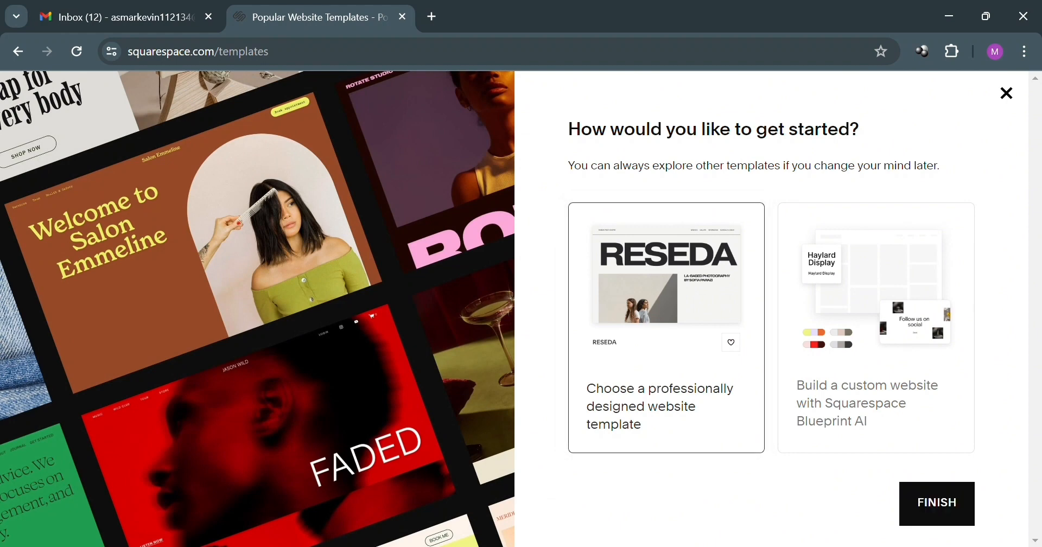
click(934, 506)
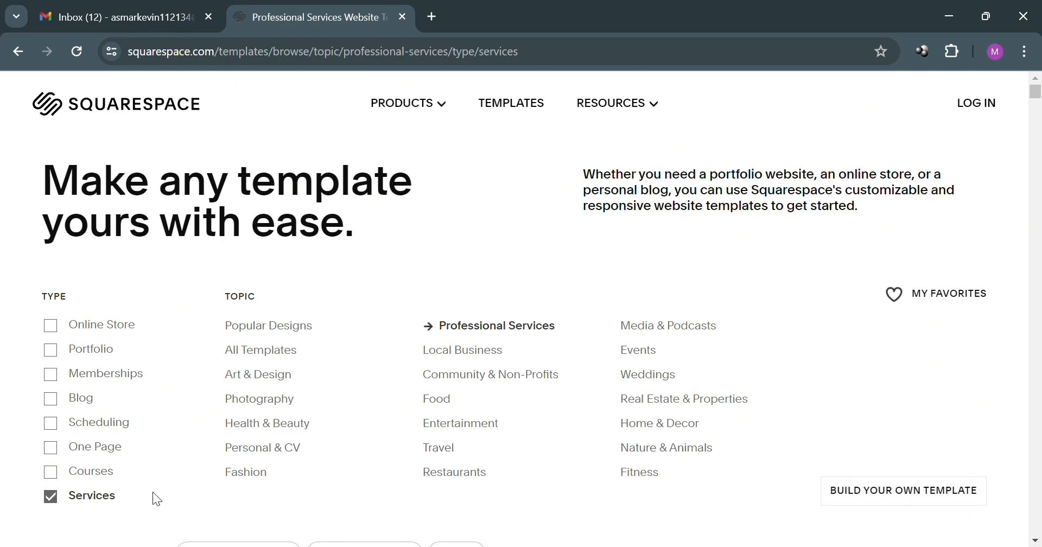
- Browse the matching Professional Services templates and open the Clove therapy template's preview
scroll(942, 469, down, 8)
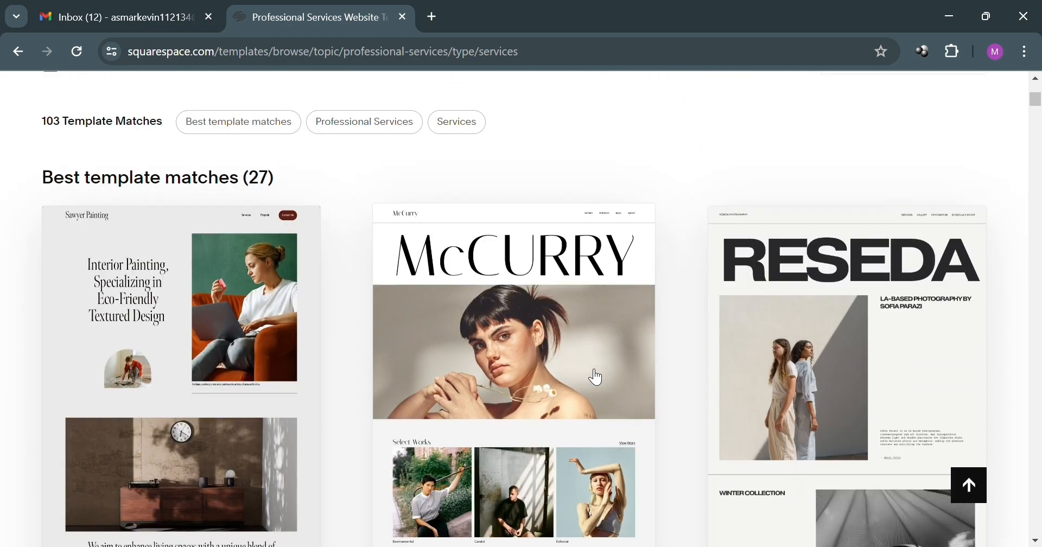
scroll(596, 376, down, 1)
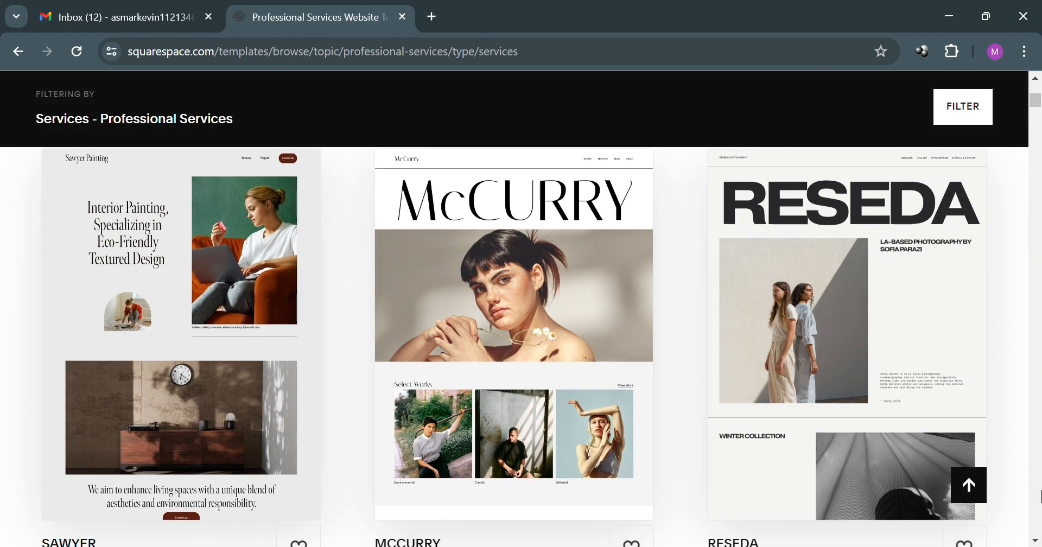
scroll(541, 446, down, 10)
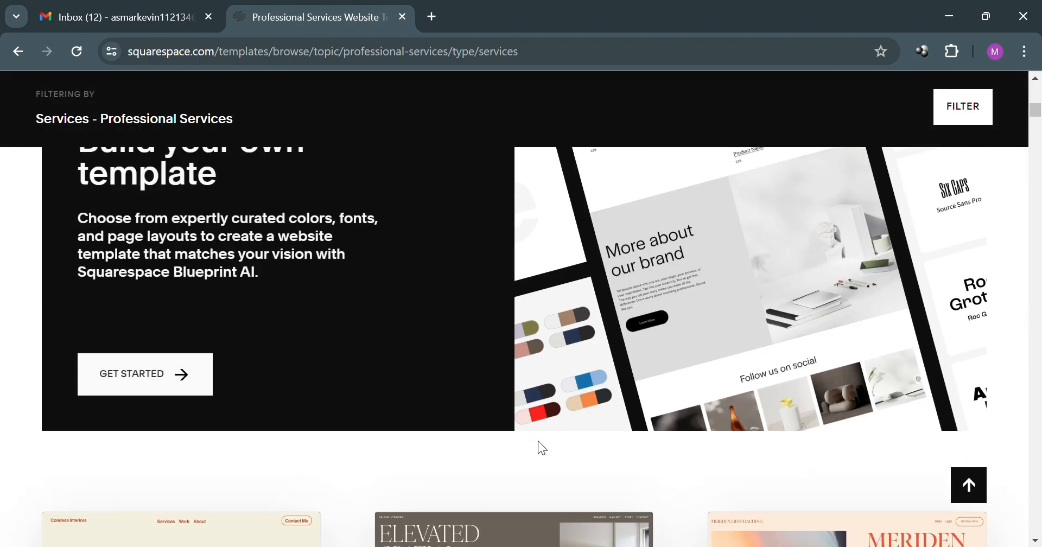
scroll(541, 448, down, 7)
scroll(541, 448, up, 1)
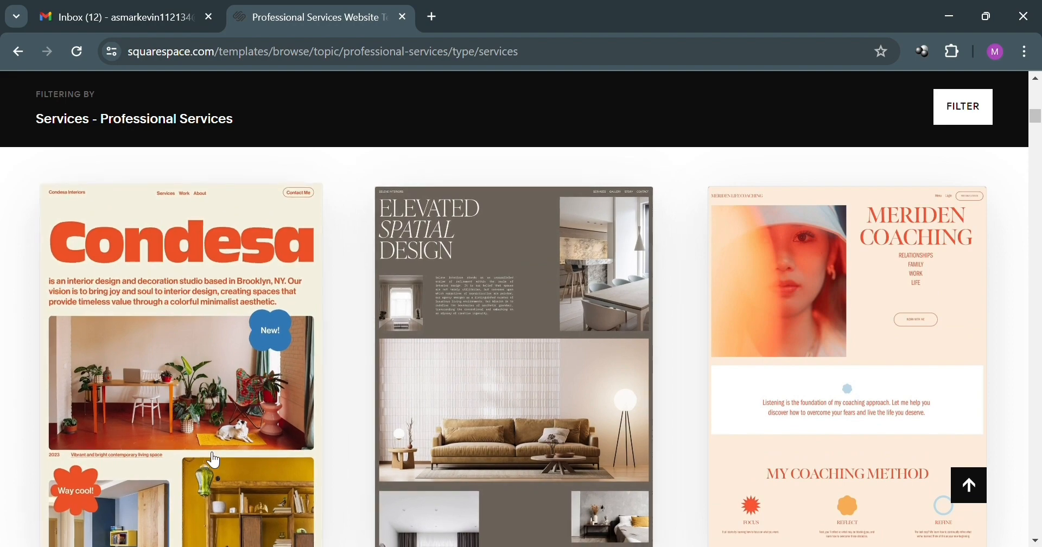
scroll(342, 454, down, 9)
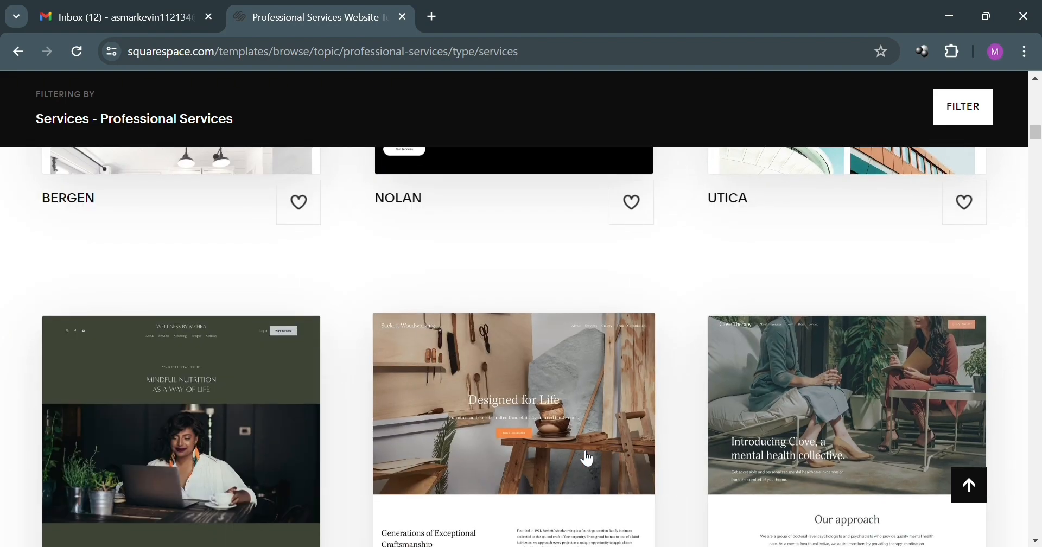
scroll(588, 459, down, 1)
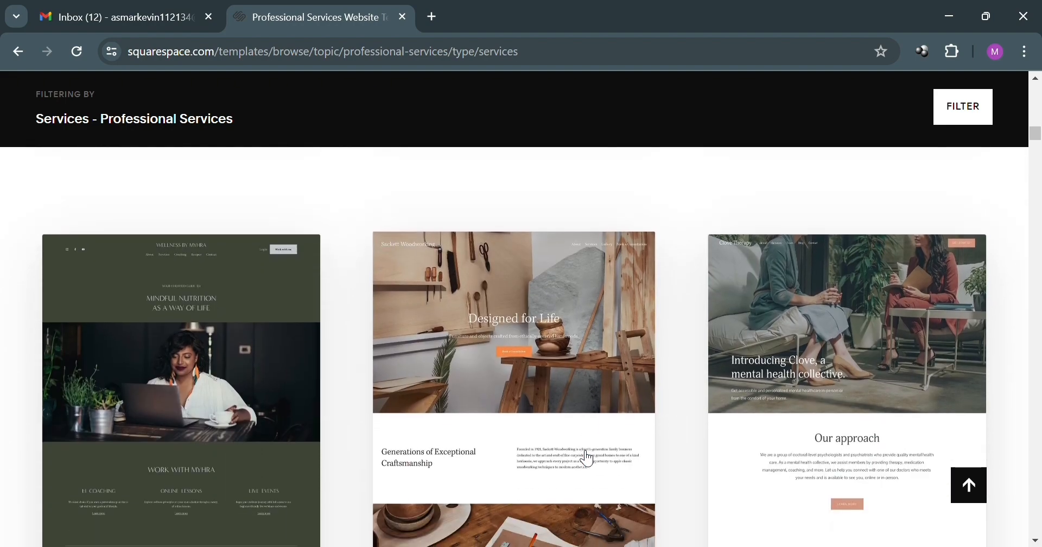
click(811, 414)
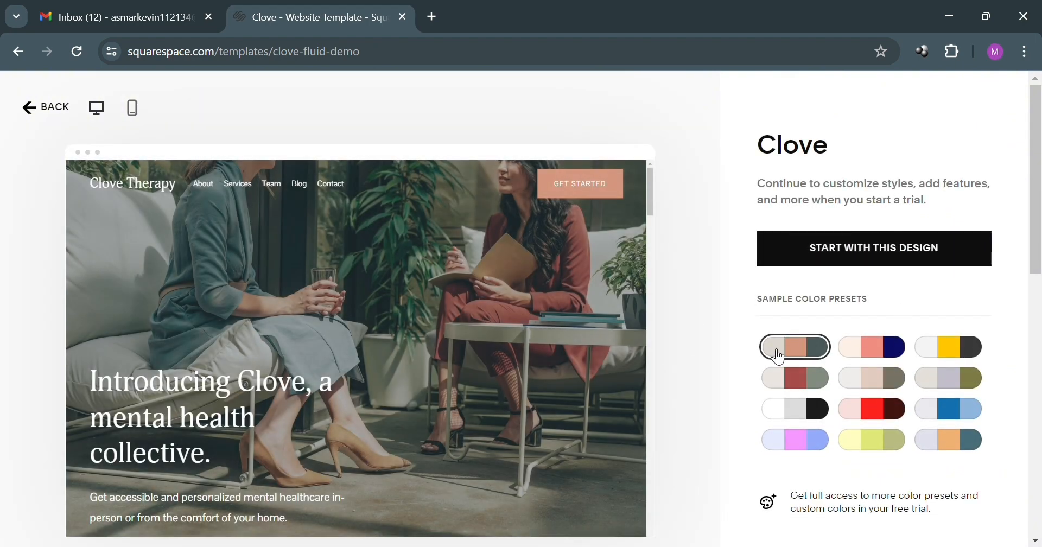
- Try several sample color presets on the Clove template and settle on the light beige, red and sage green one
click(872, 346)
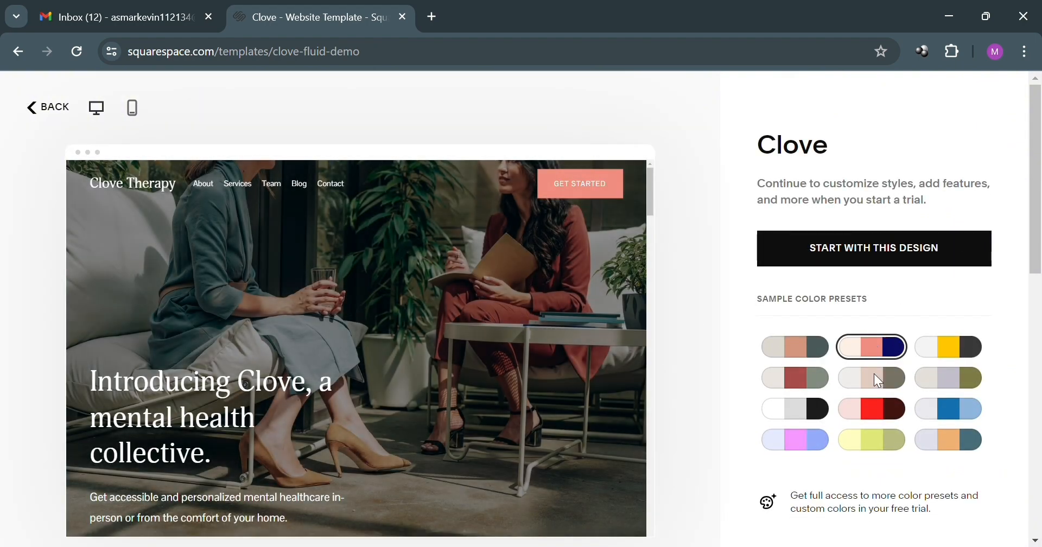
click(872, 384)
click(802, 383)
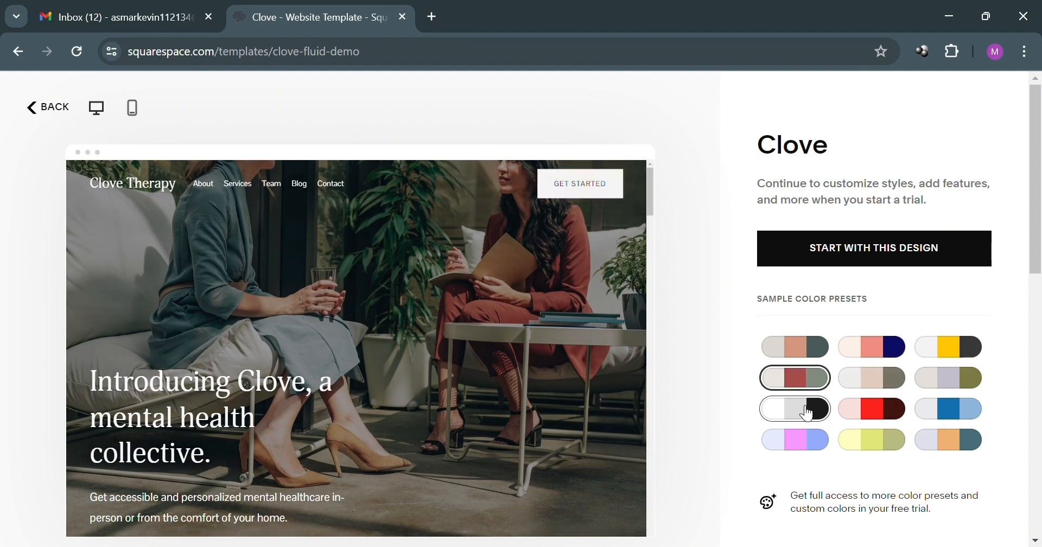
click(811, 419)
click(811, 388)
scroll(456, 466, down, 5)
scroll(456, 466, up, 5)
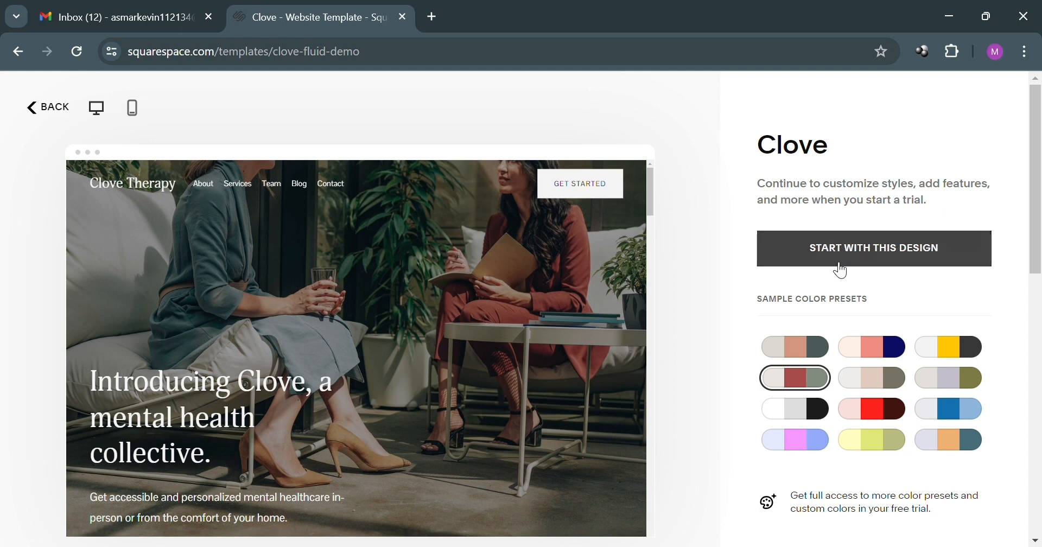
- Start a site with the Clove design and create the account by continuing with Google
click(838, 264)
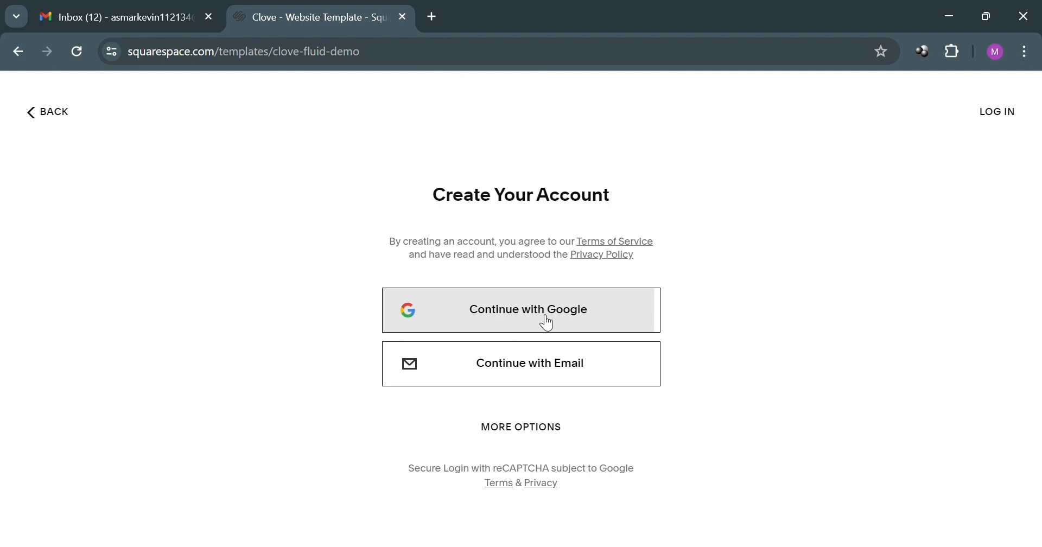
click(546, 317)
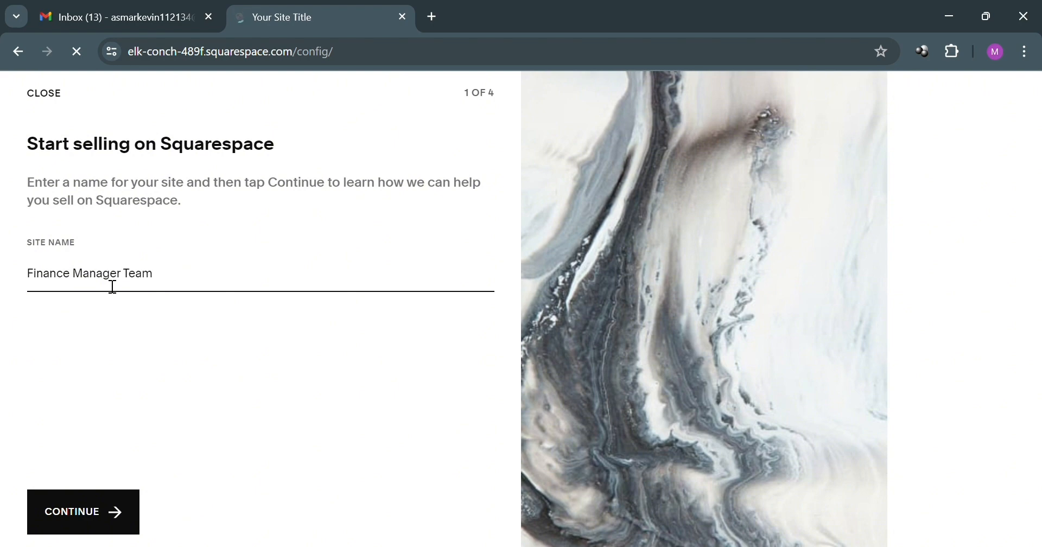
- Name the site "Finance Manager Team k", complete the four-part selling introduction and dismiss the Invoicing tip
text(k)
click(122, 507)
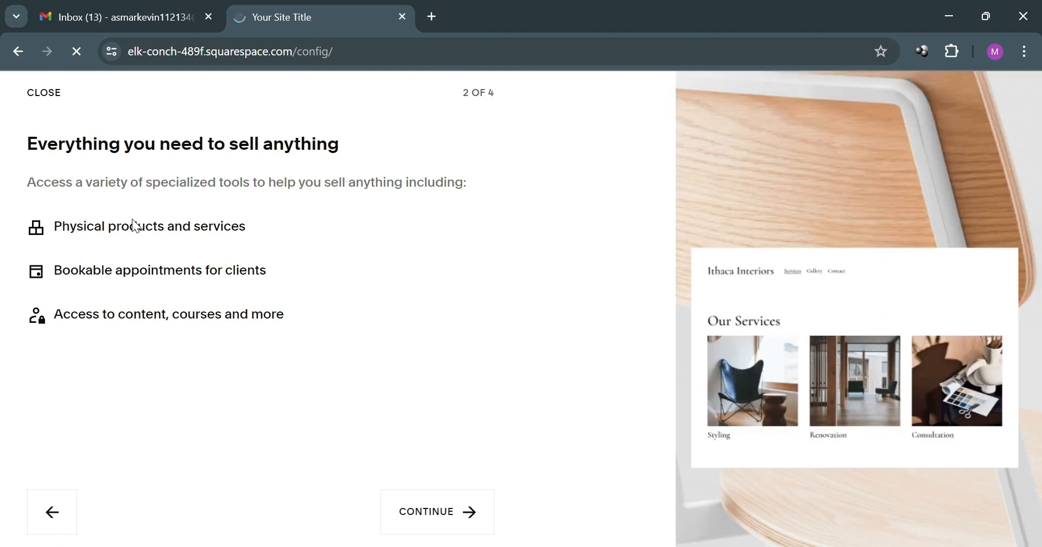
click(461, 510)
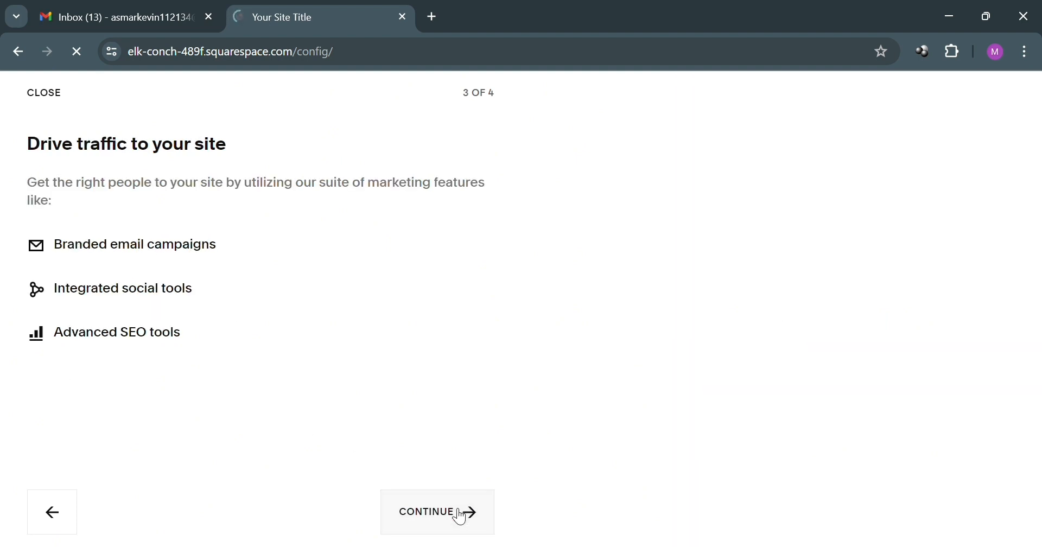
click(445, 516)
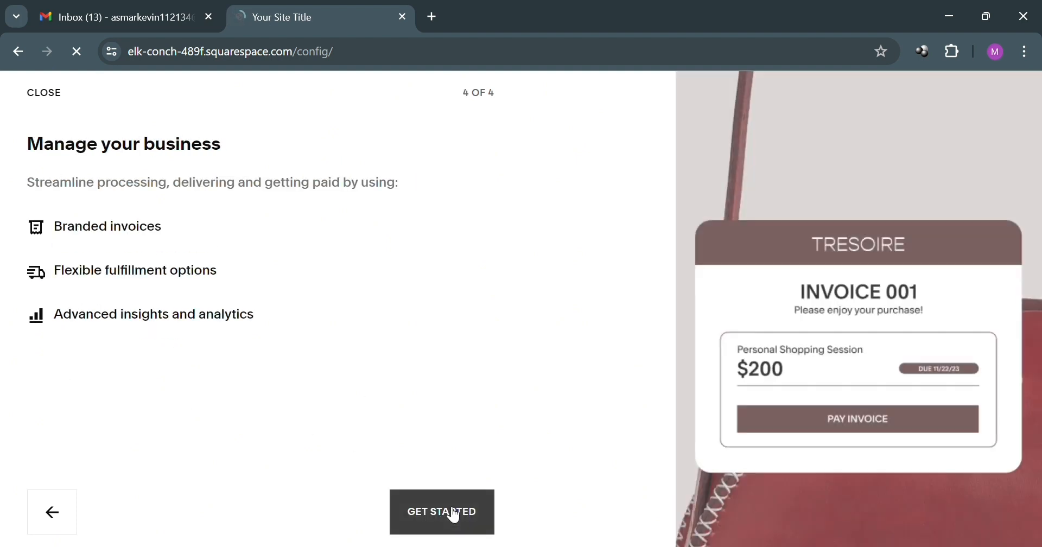
click(442, 525)
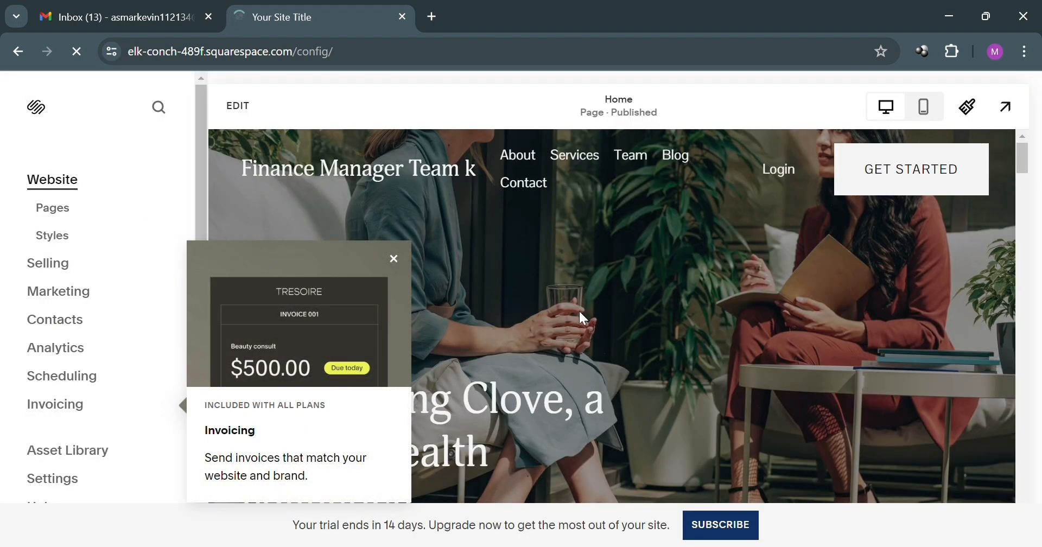
click(395, 260)
- Open the home page for editing, enter the site header's editing mode and leave it again
scroll(858, 255, down, 5)
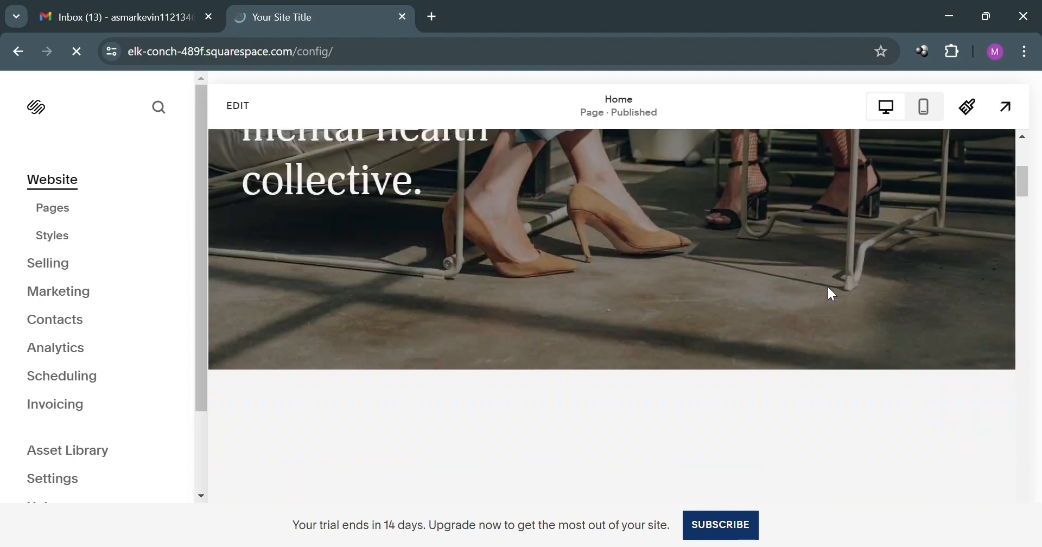
scroll(830, 290, up, 5)
scroll(333, 302, down, 3)
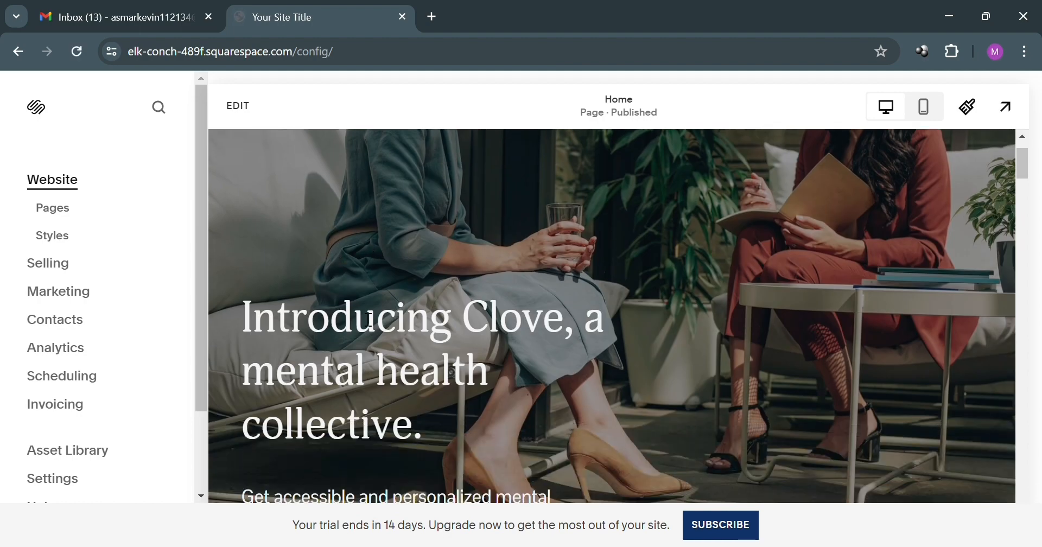
scroll(406, 373, up, 2)
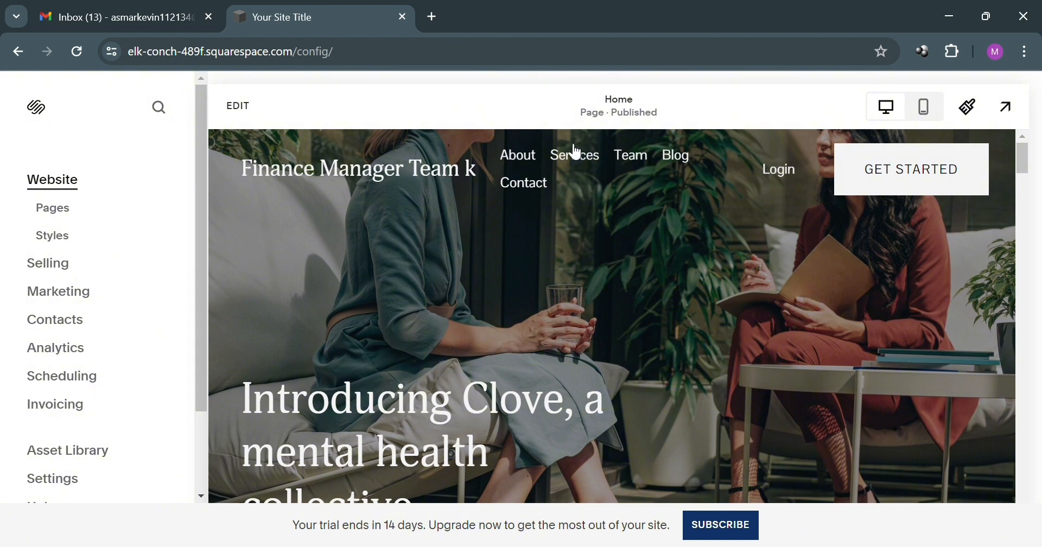
click(240, 111)
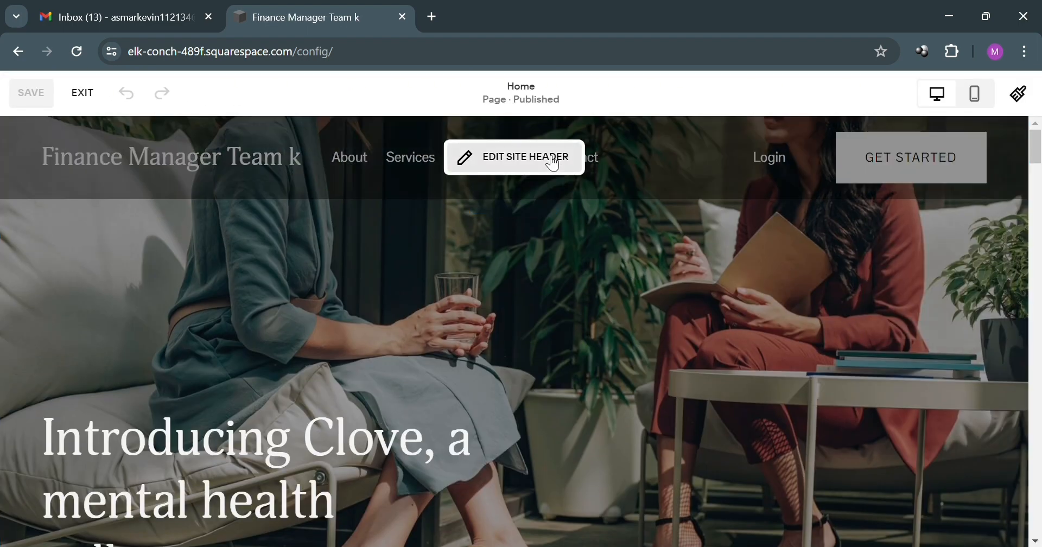
click(516, 163)
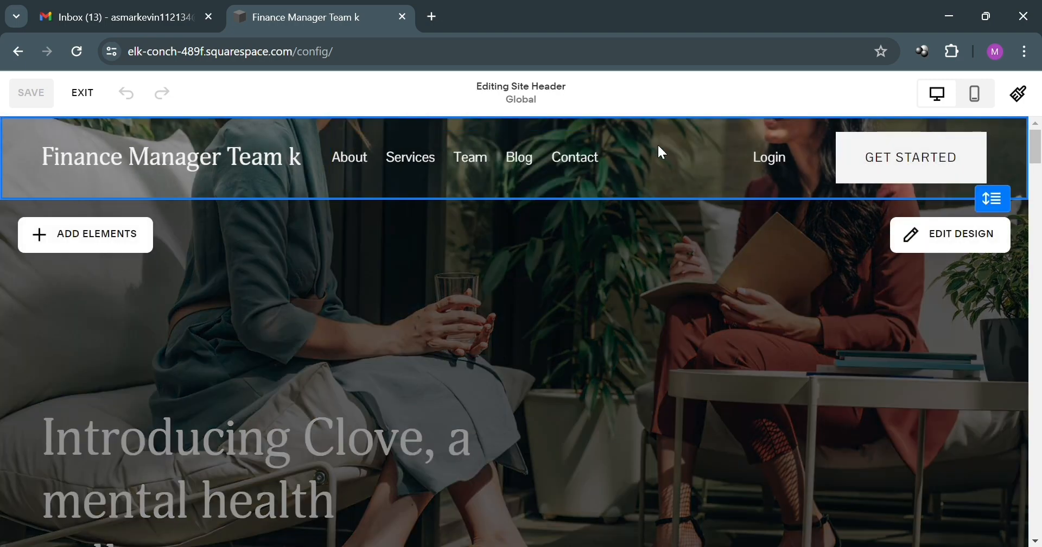
click(656, 310)
- Replace the hero section's heading with "Get yourself together with Finance Manager"
scroll(344, 298, down, 5)
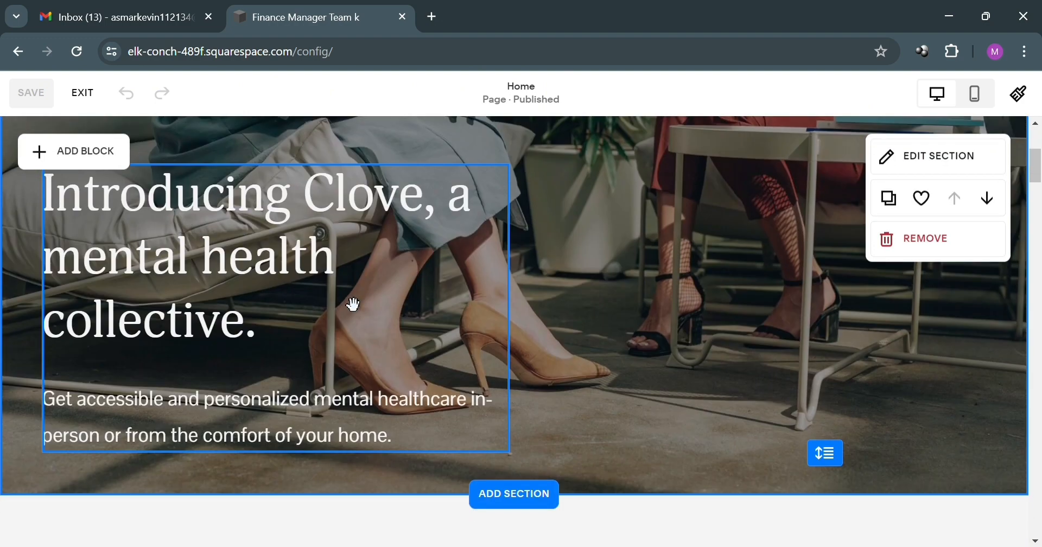
double_click(261, 264)
click(104, 210)
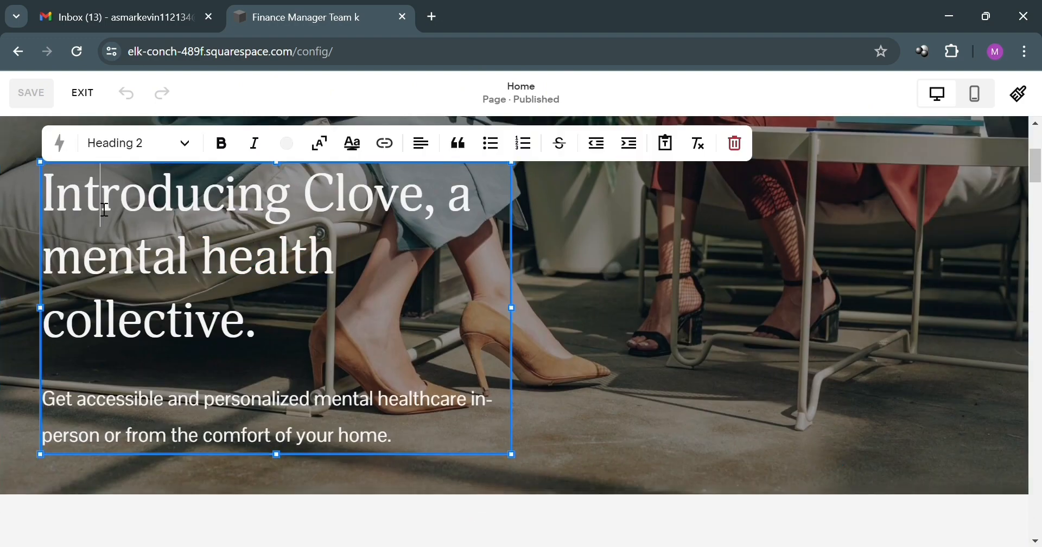
triple_click(104, 210)
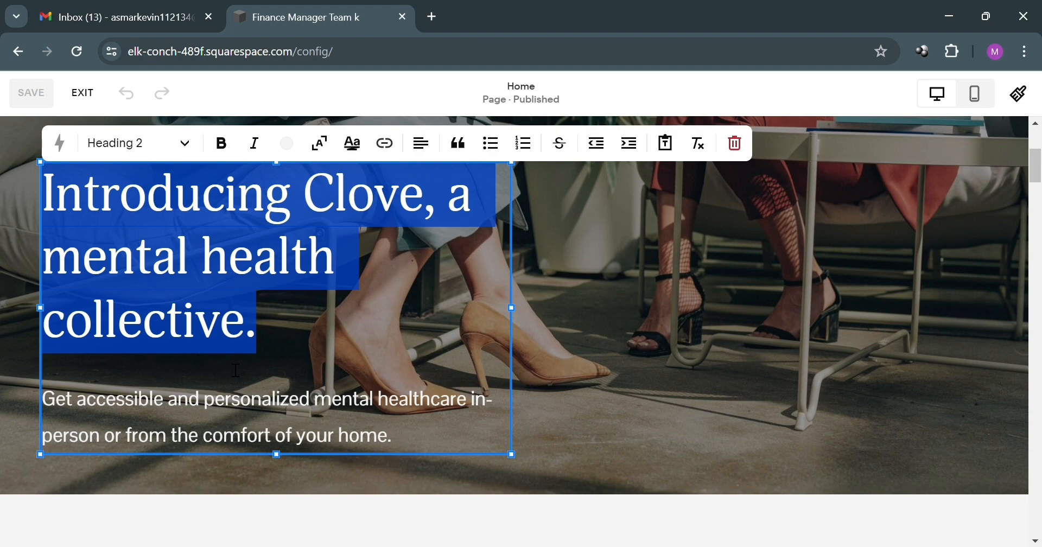
text(G)
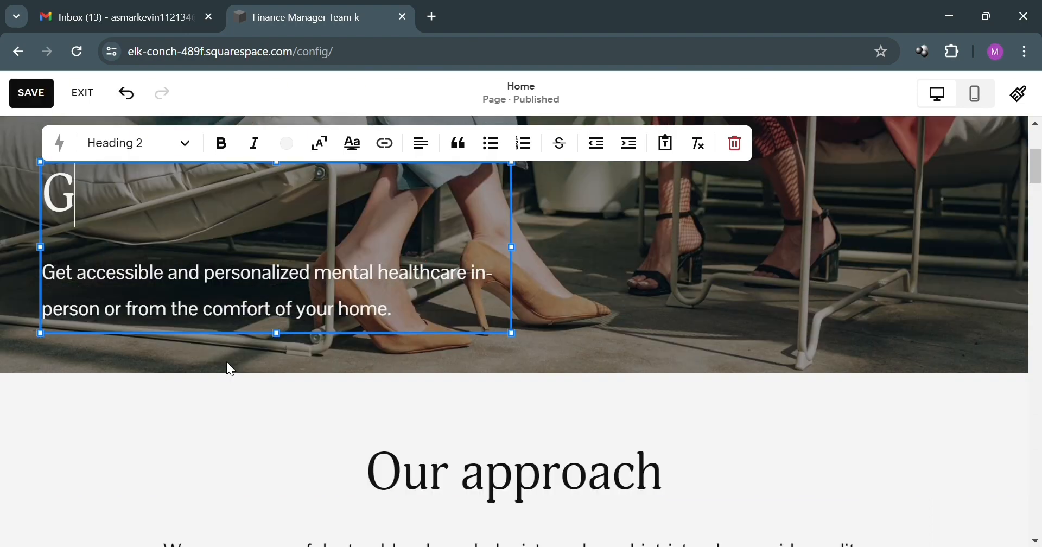
text(et yourself together with Finance Ma)
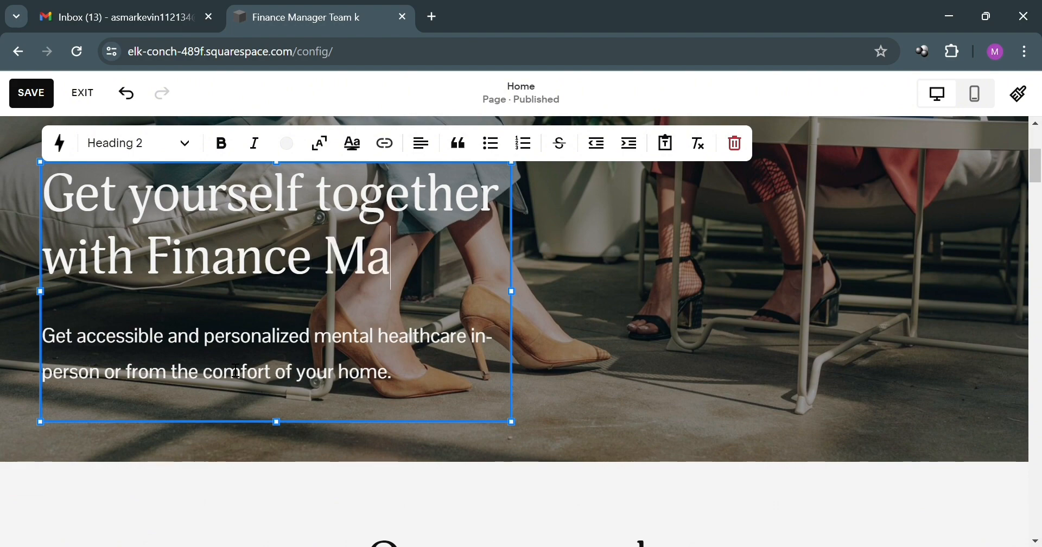
text(nager)
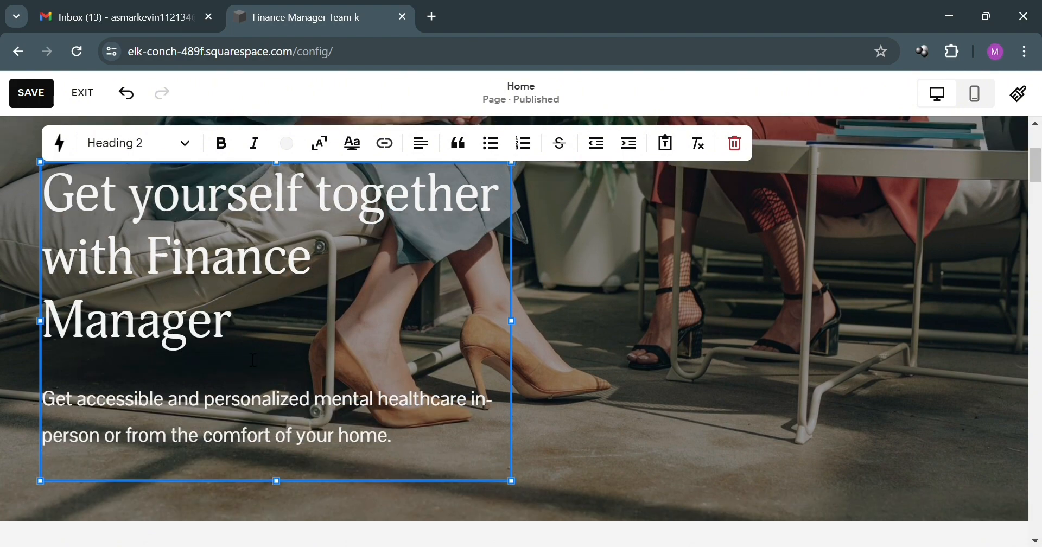
- Widen the hero text block slightly and delete the mental healthcare paragraph below the heading
drag(511, 321, 551, 321)
triple_click(356, 364)
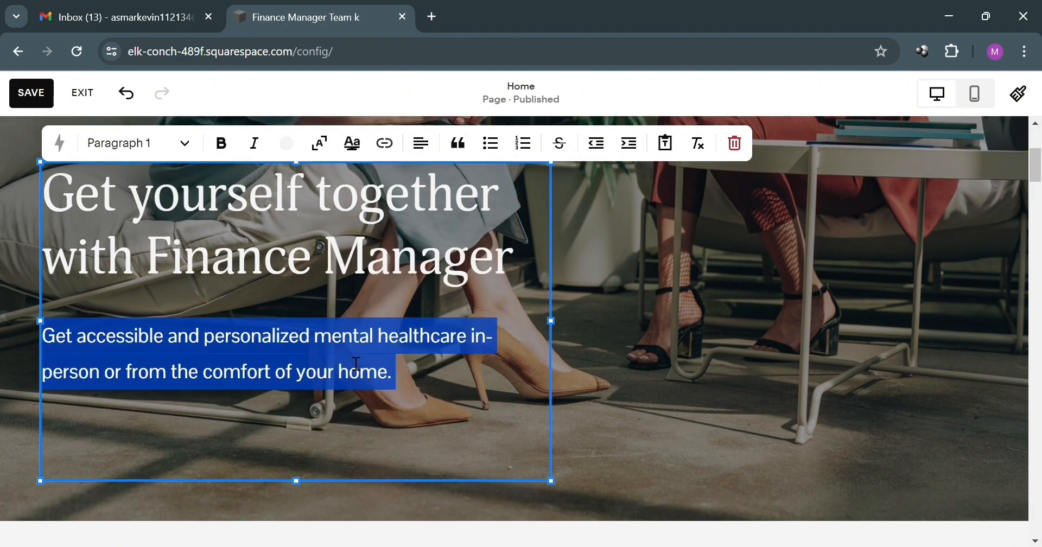
key(BackSpace)
click(685, 307)
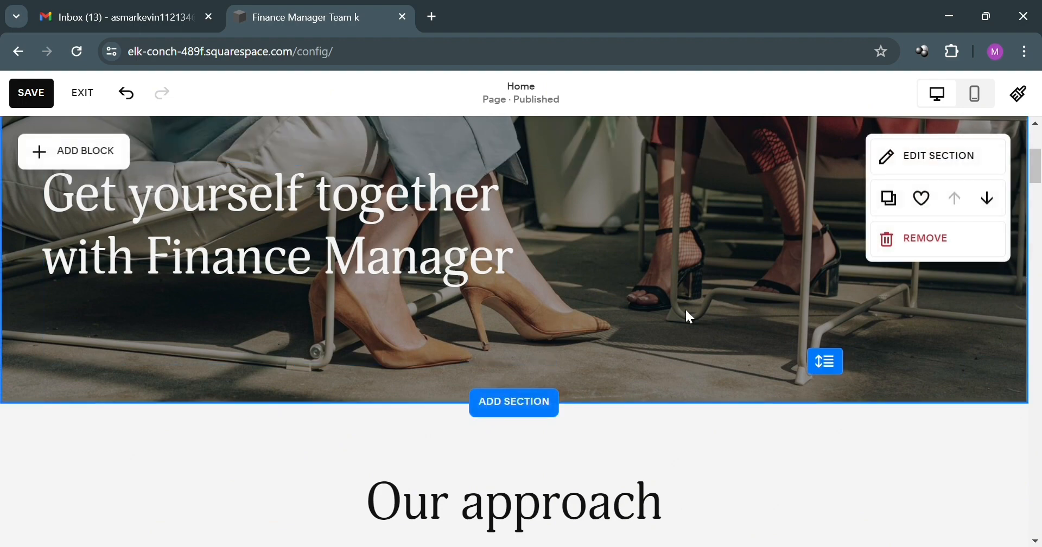
scroll(684, 307, up, 4)
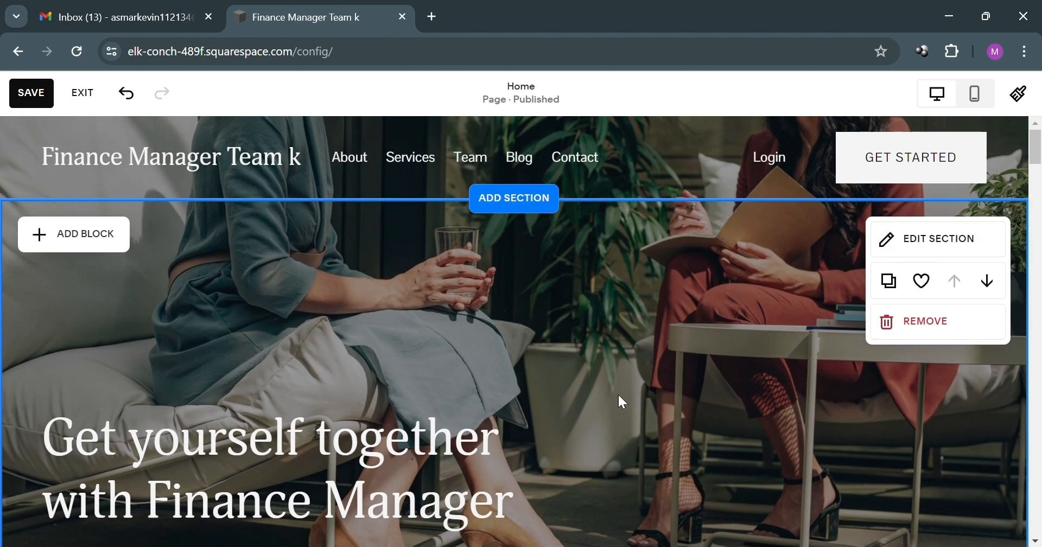
scroll(619, 397, down, 7)
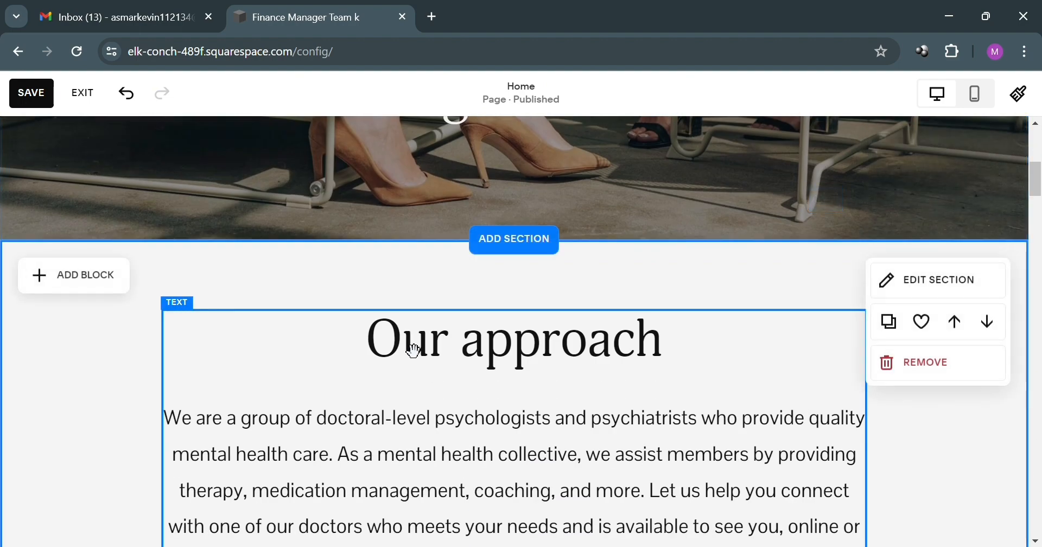
double_click(515, 361)
scroll(510, 380, down, 4)
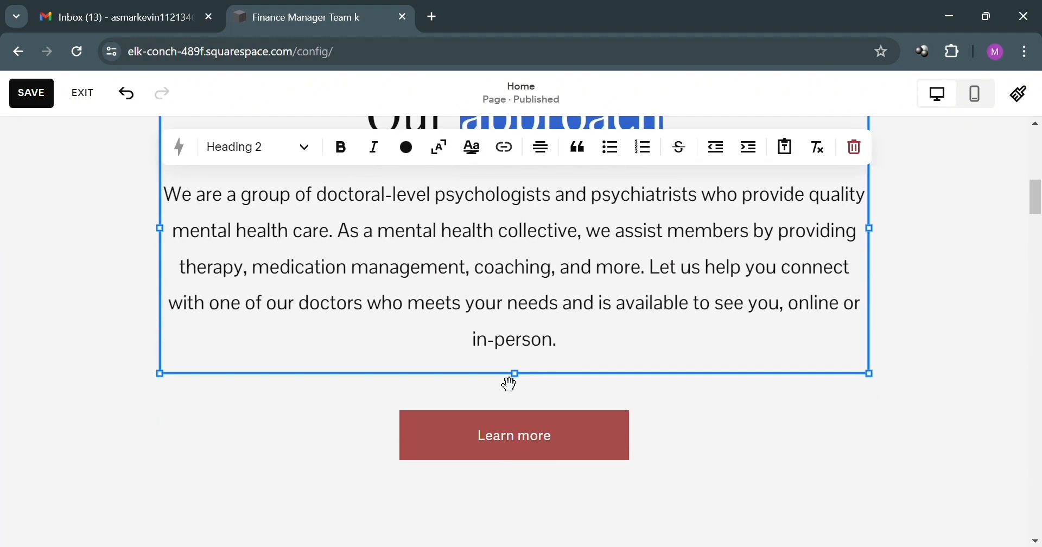
triple_click(548, 300)
key(Escape)
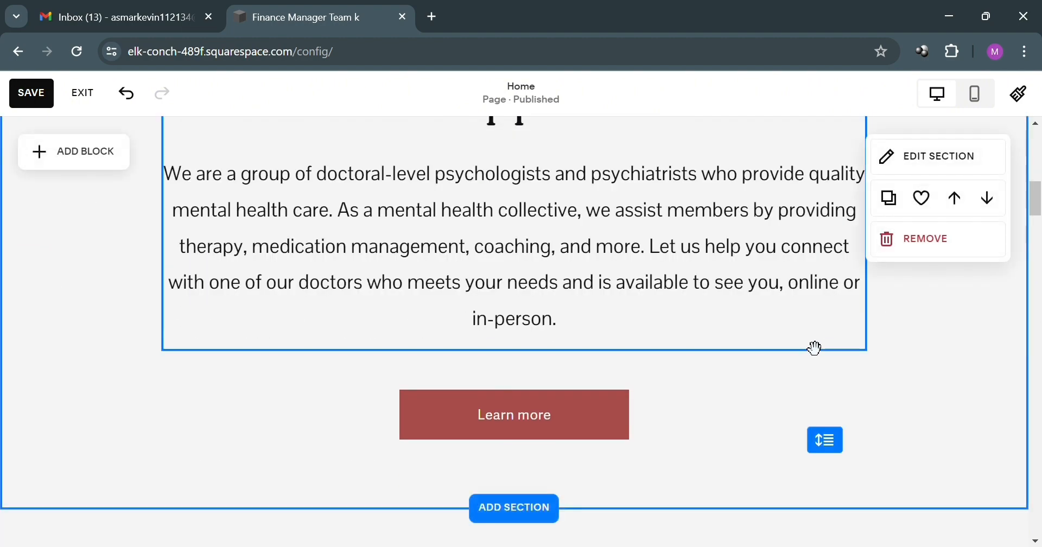
- Save the changes made to the home page
scroll(809, 342, up, 5)
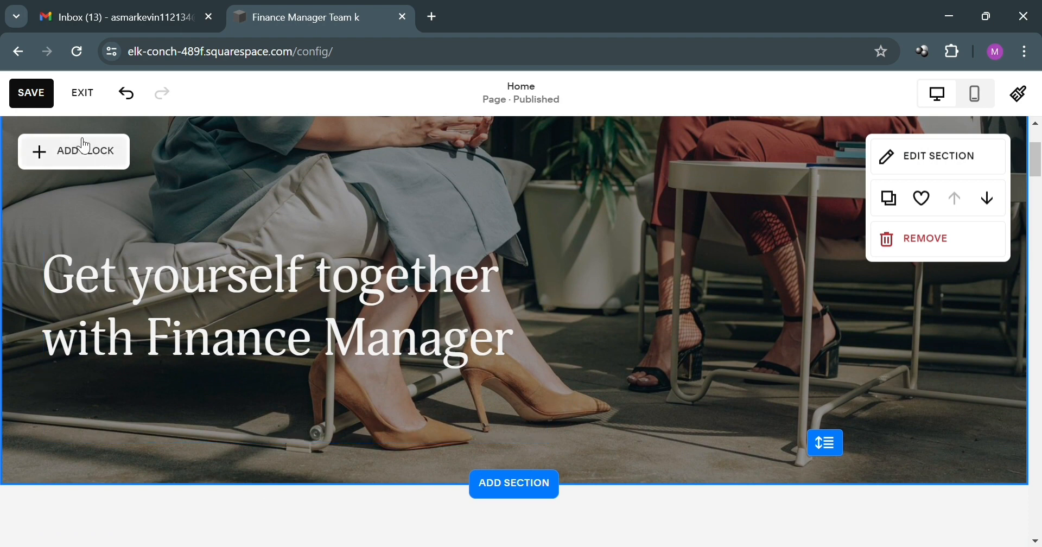
click(46, 106)
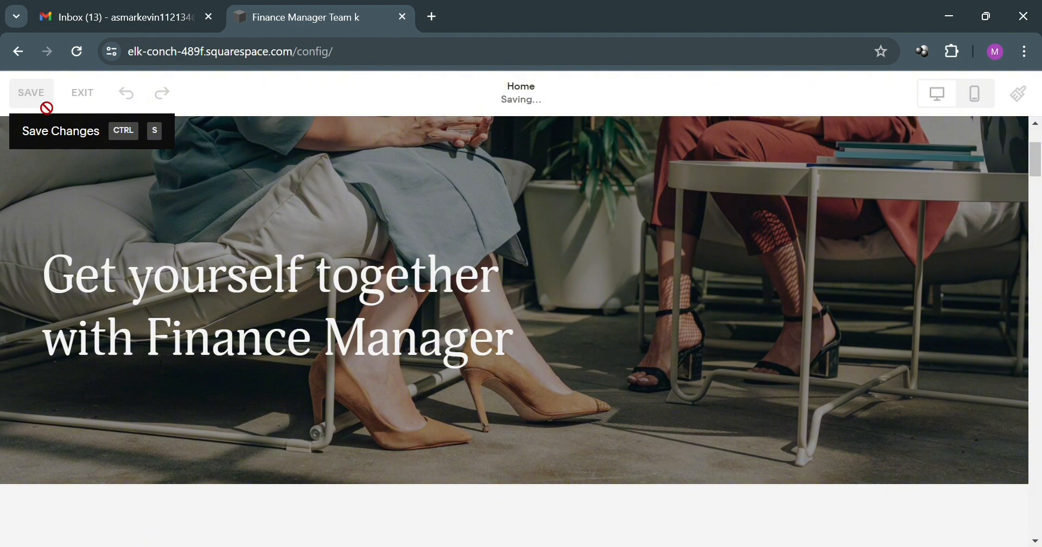
scroll(543, 345, down, 5)
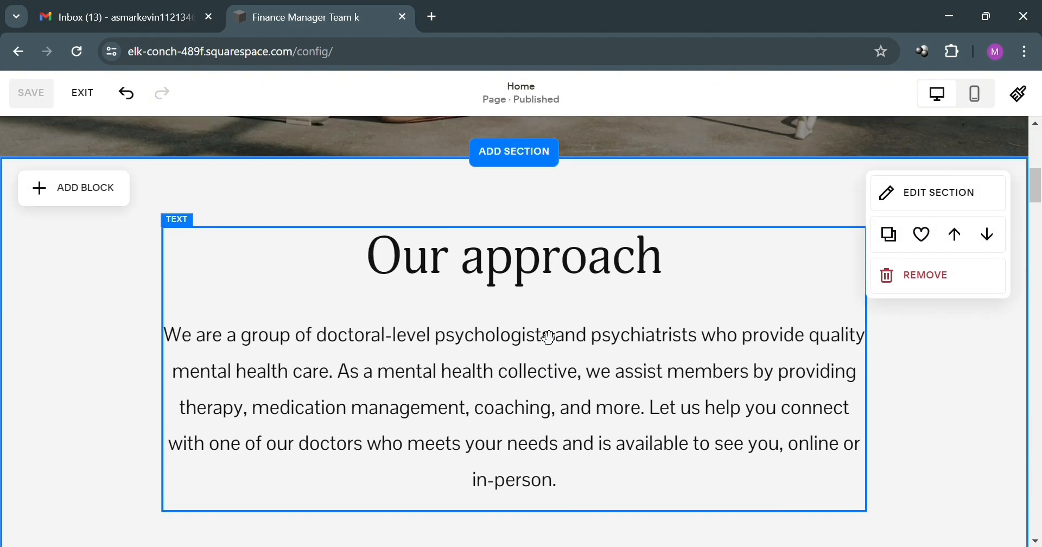
scroll(597, 274, up, 4)
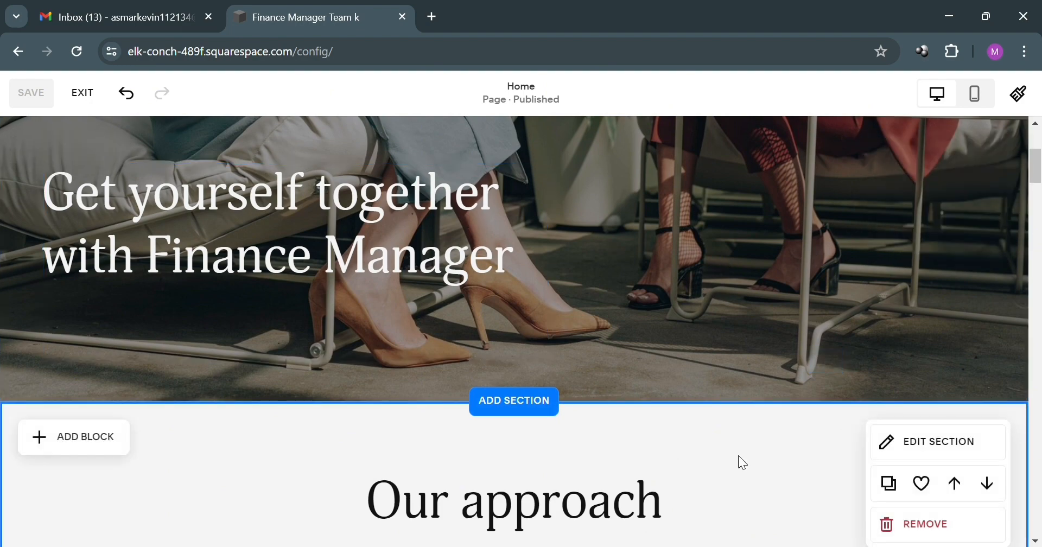
scroll(741, 461, down, 5)
scroll(739, 457, up, 5)
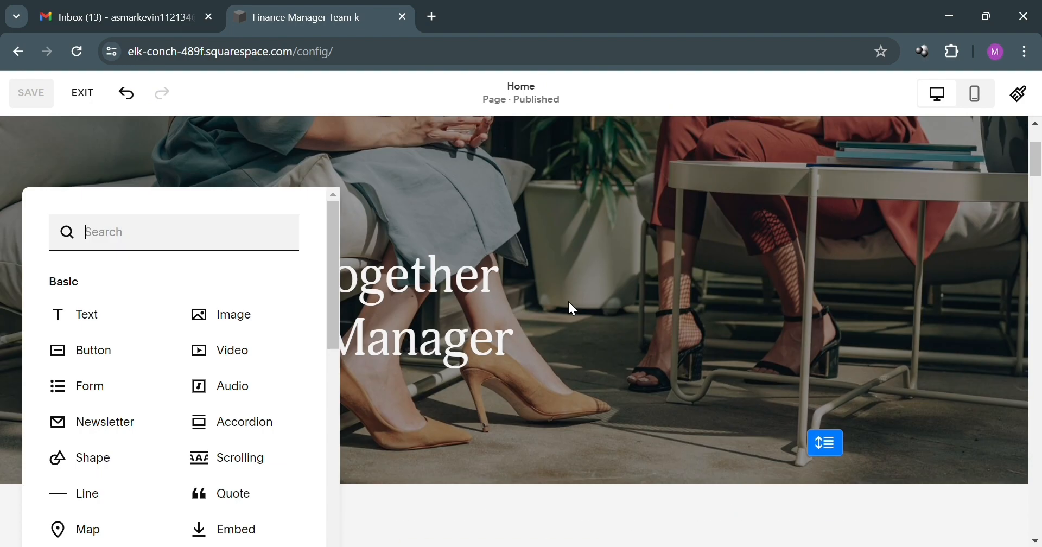
click(752, 320)
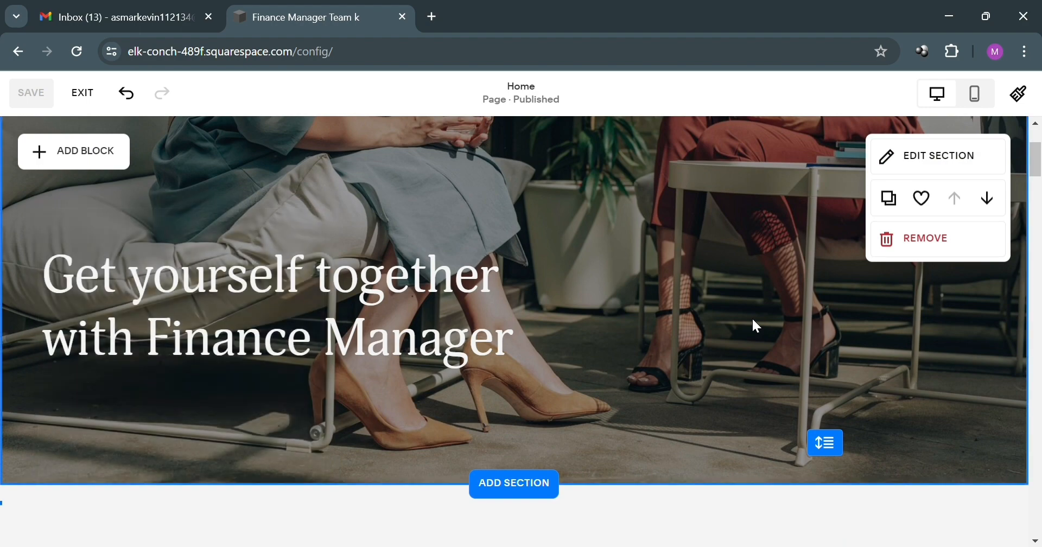
click(831, 445)
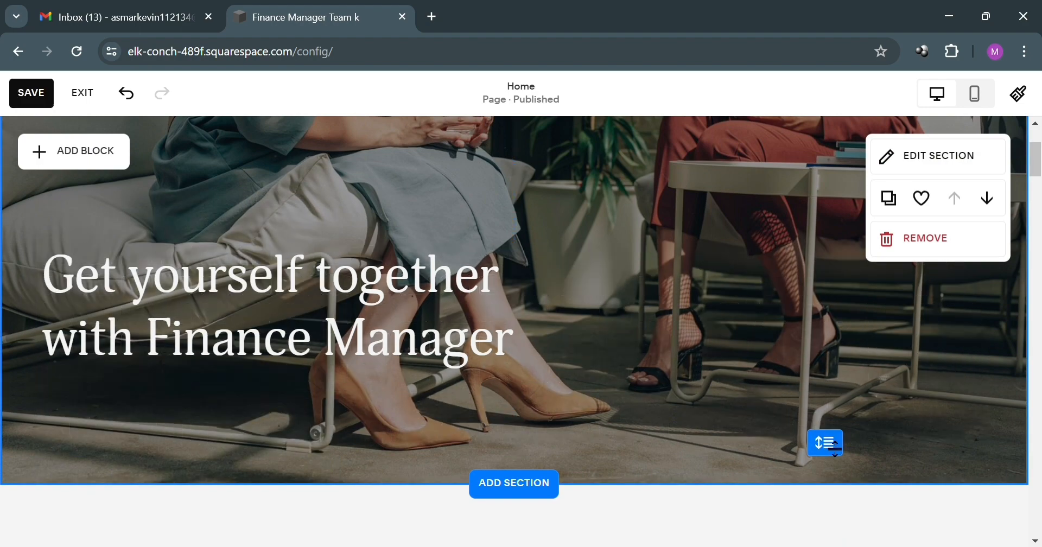
click(934, 244)
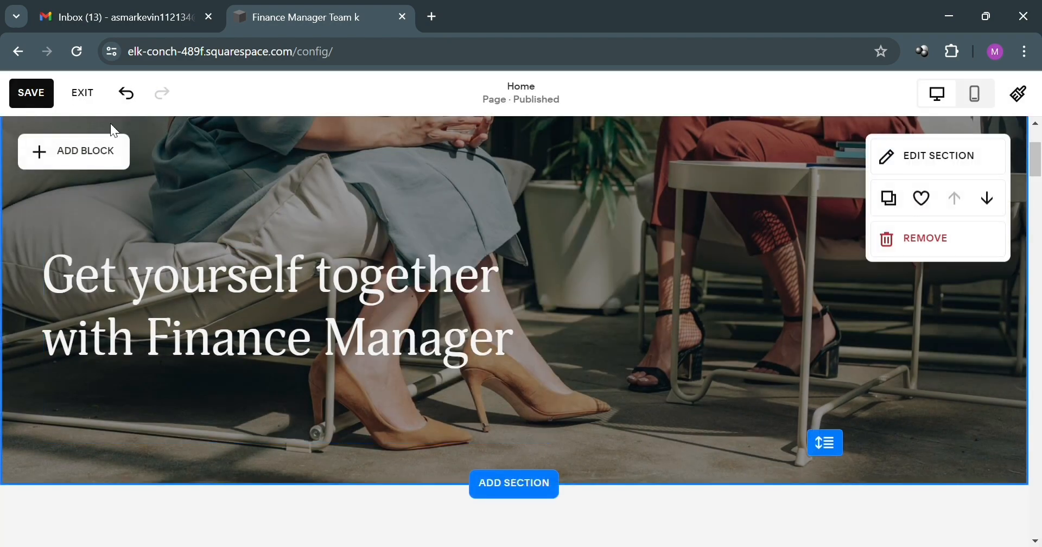
- Browse the available blocks for the hero section and add an Image block to it
click(76, 160)
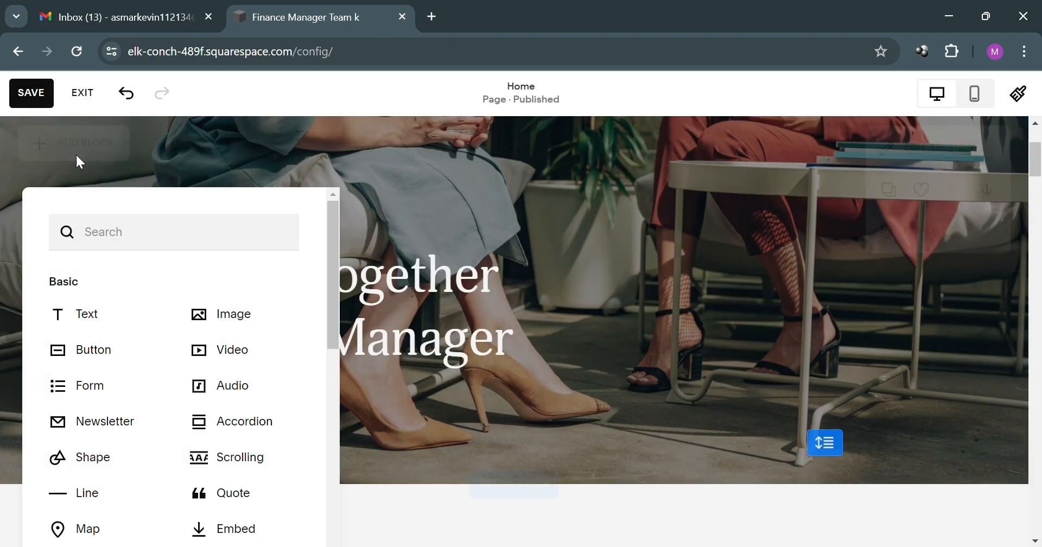
scroll(140, 298, down, 2)
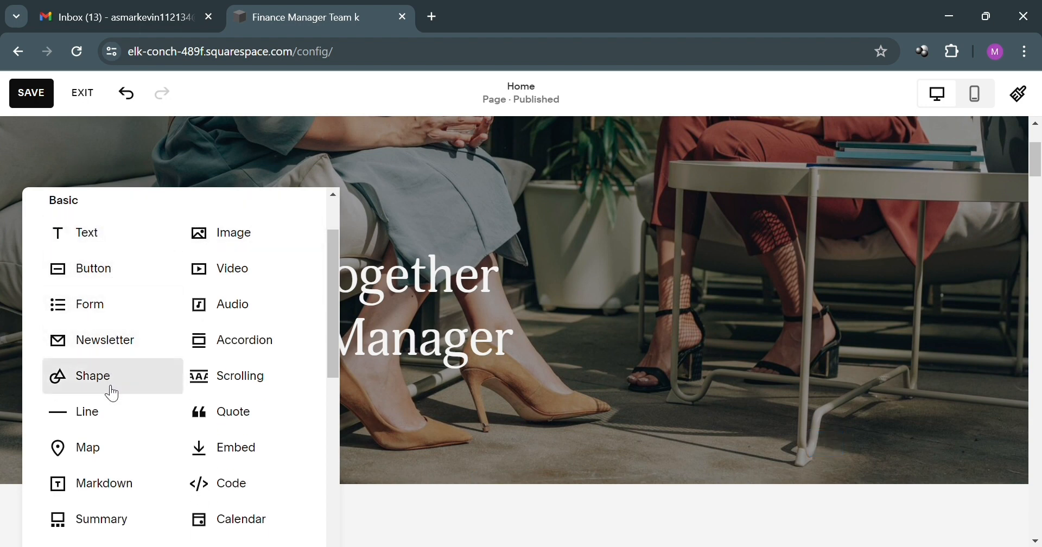
scroll(304, 461, down, 2)
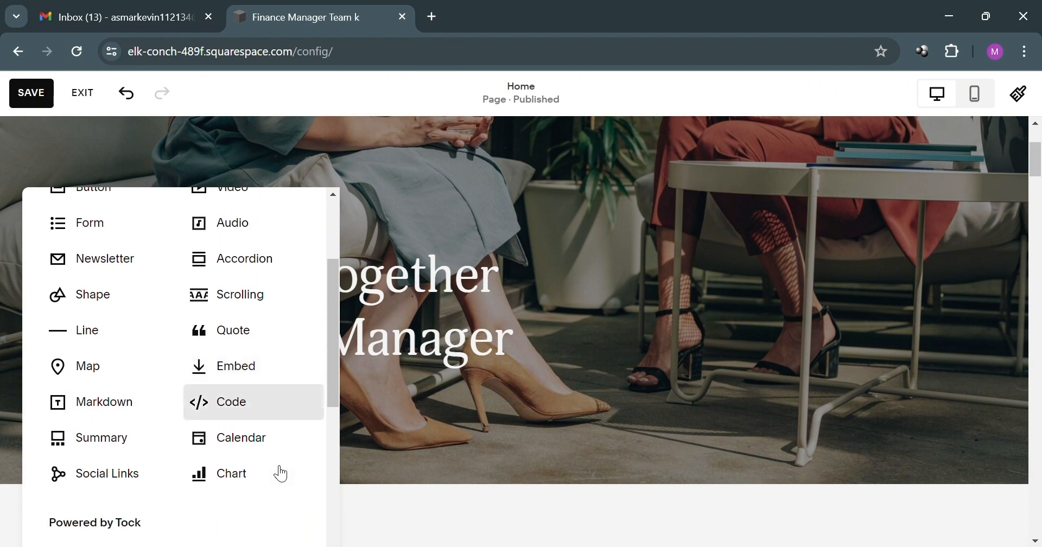
scroll(256, 333, up, 2)
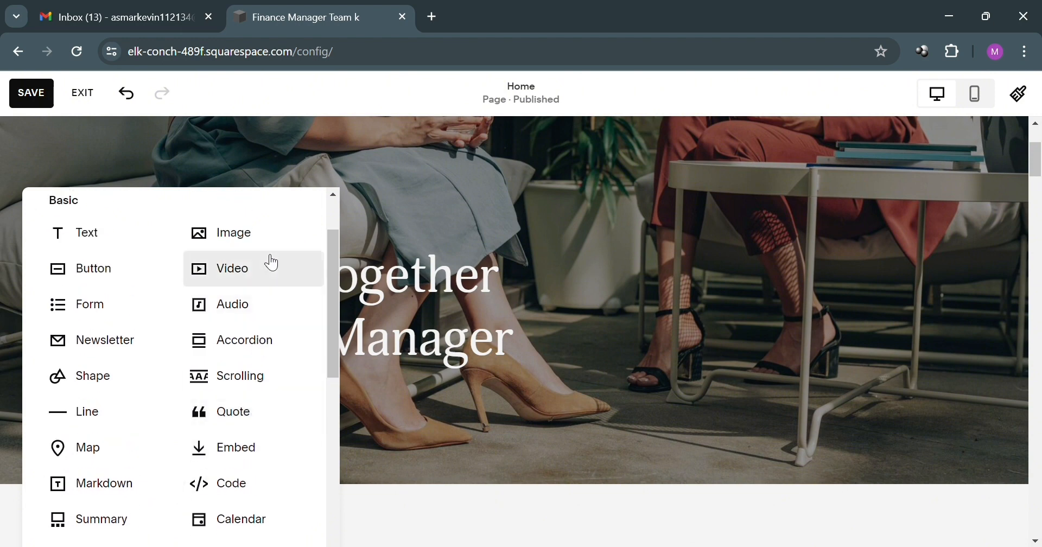
click(274, 227)
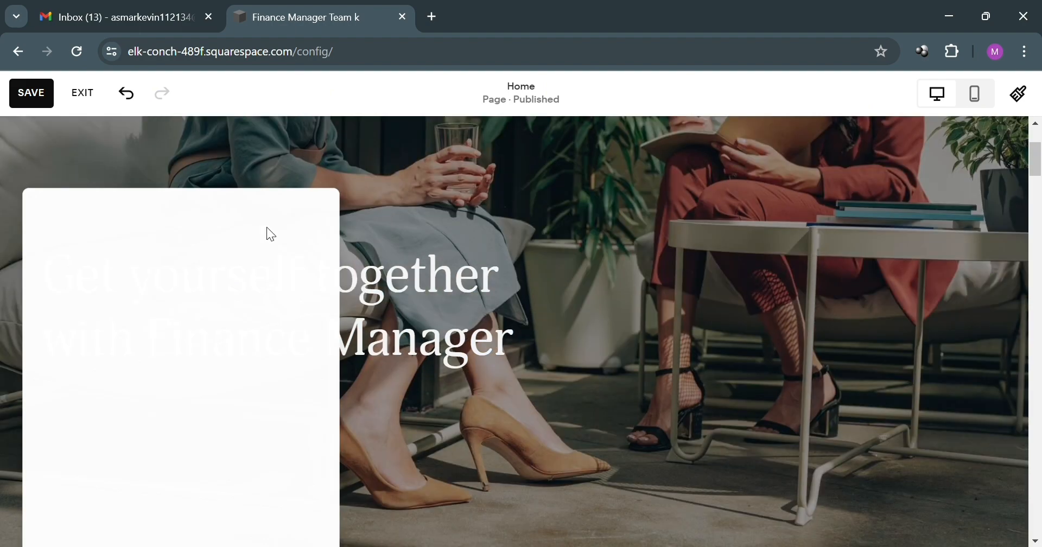
scroll(327, 474, down, 2)
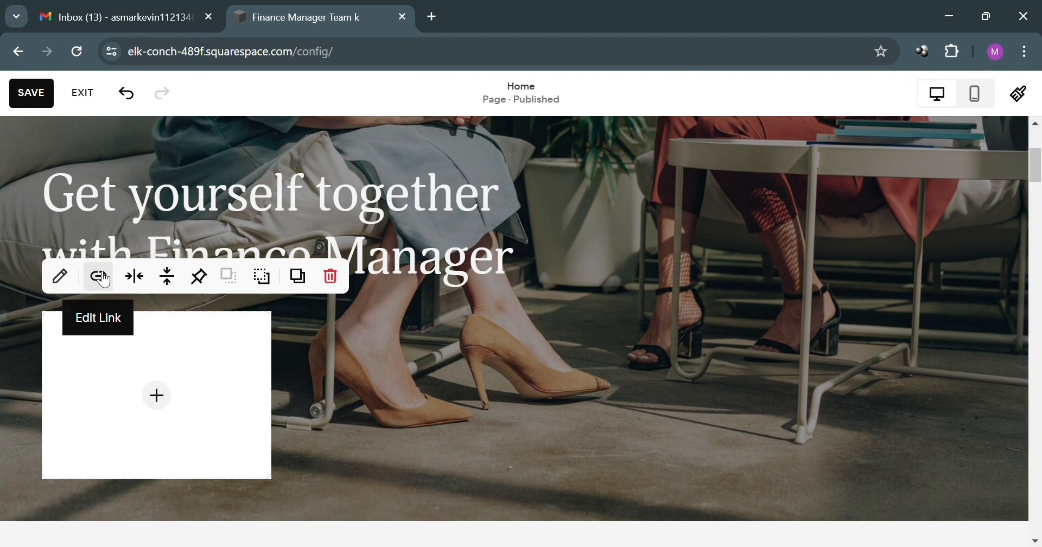
- Open the free stock images for the new image block and search them for "finance"
click(117, 399)
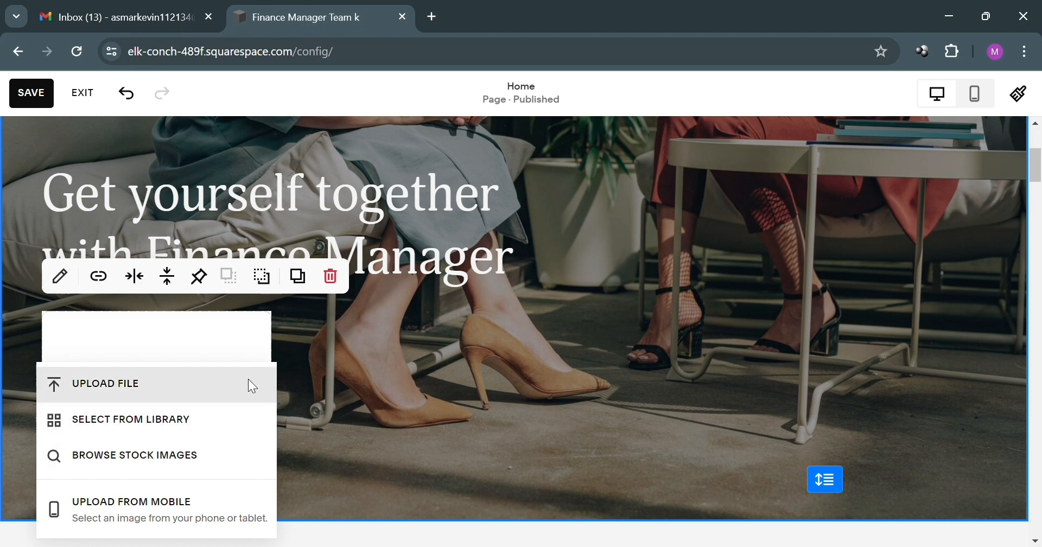
click(192, 416)
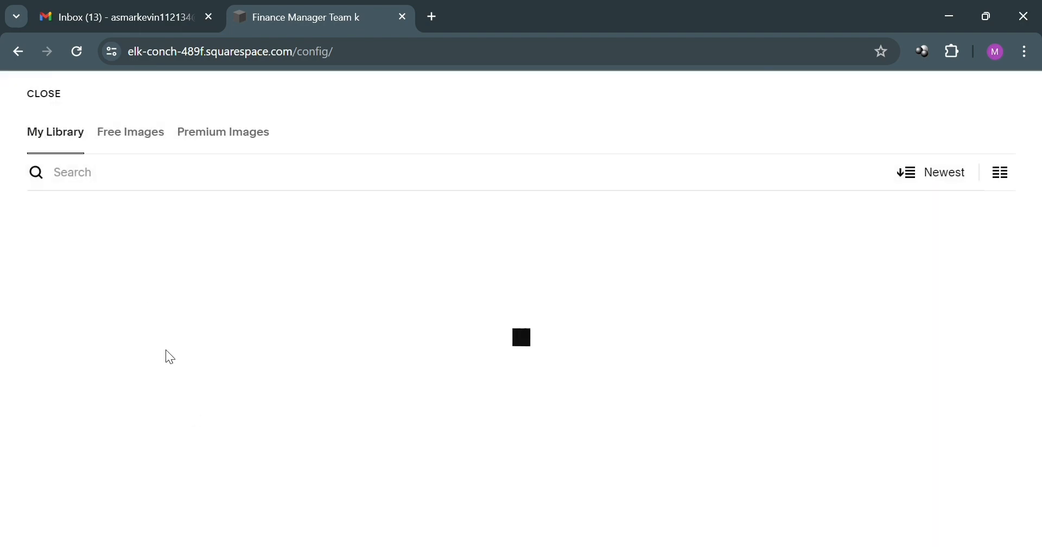
click(141, 150)
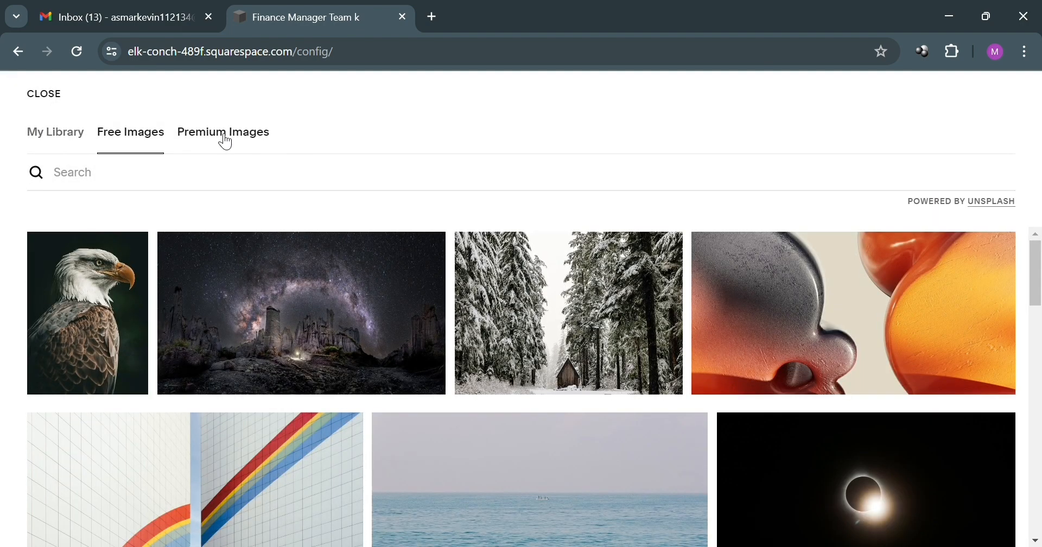
scroll(485, 351, down, 3)
scroll(506, 344, up, 3)
click(401, 176)
text(fiua)
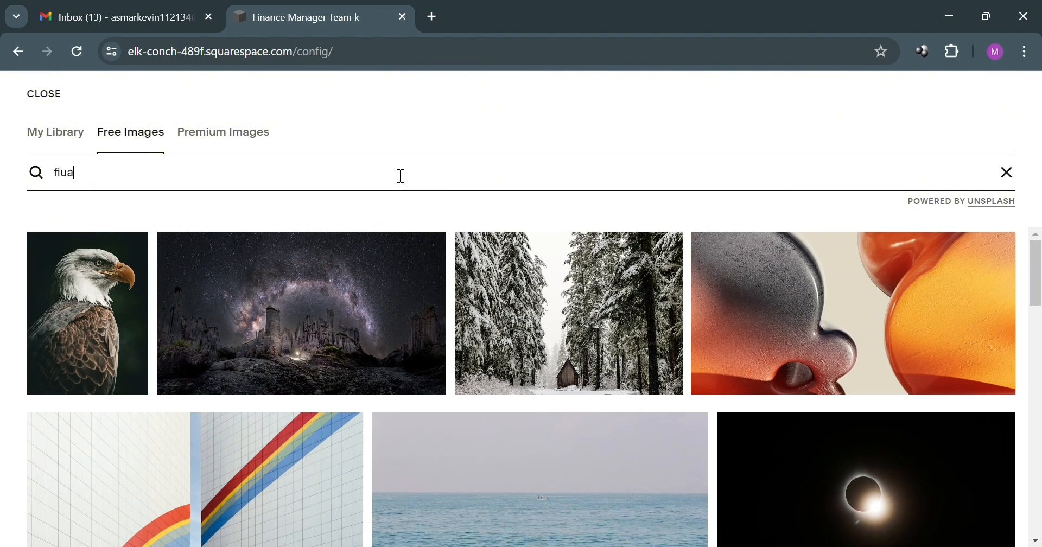
key(BackSpace)
key(BackSpace)
text(nance)
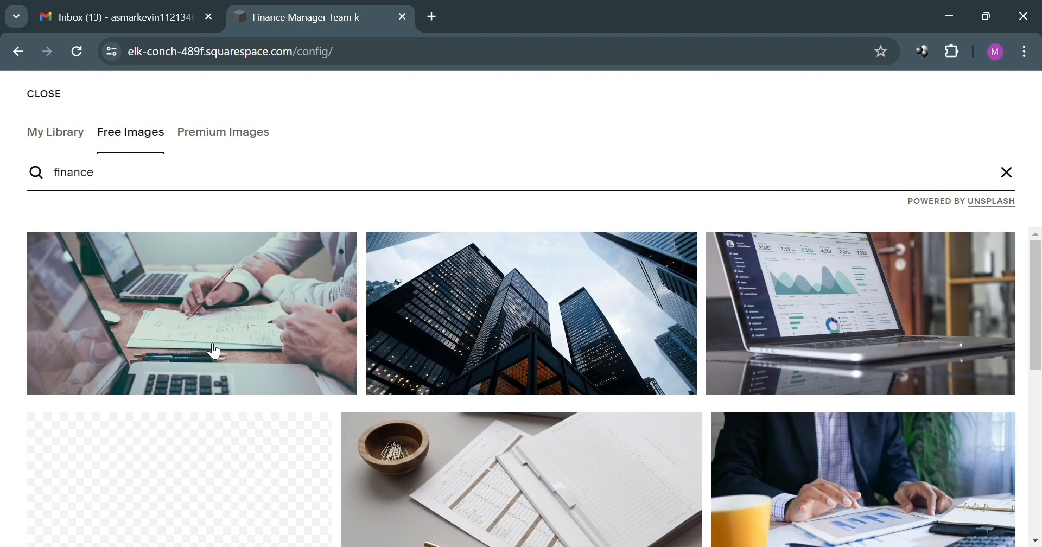
- Insert the photo of a laptop showing a chart dashboard into the image block and dismiss the mobile view reminder
click(874, 268)
click(925, 428)
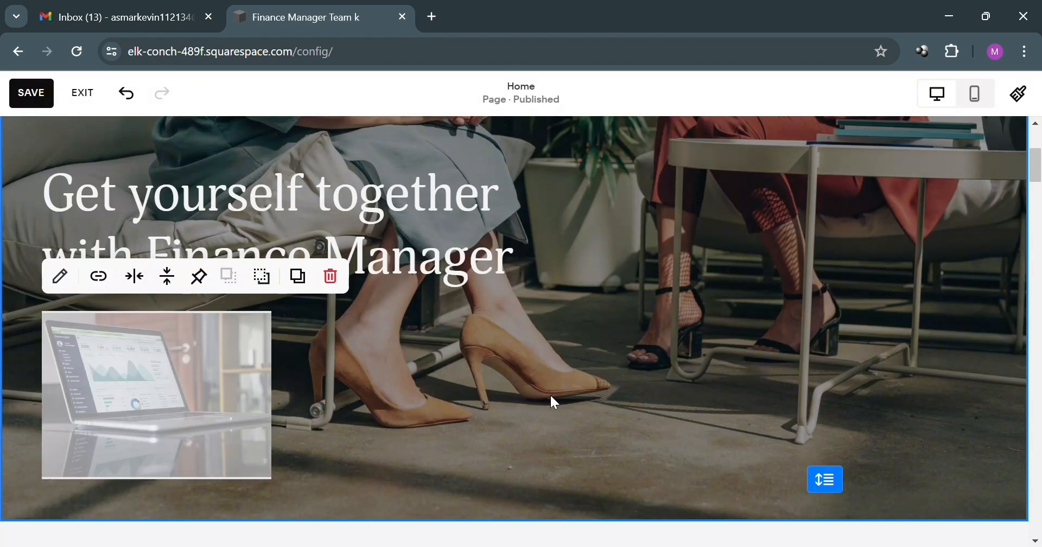
click(584, 389)
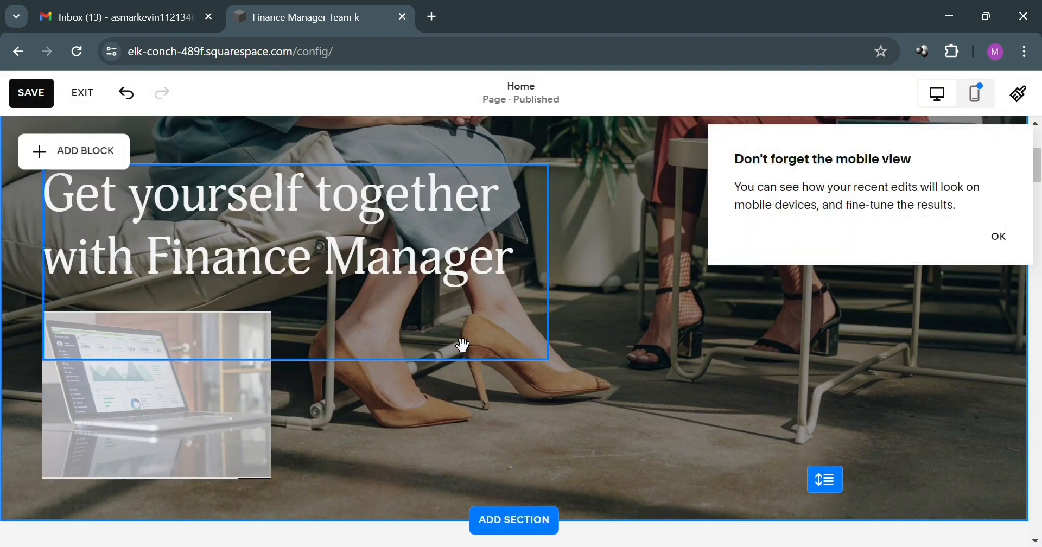
click(993, 238)
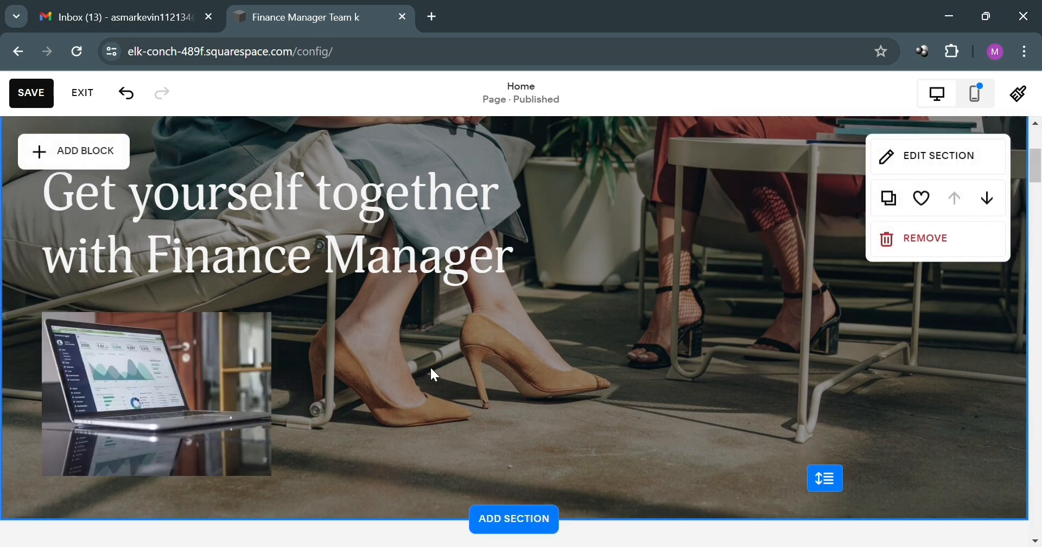
- Save the home page changes and exit the page editor
scroll(434, 375, down, 5)
scroll(439, 376, down, 10)
scroll(314, 356, up, 12)
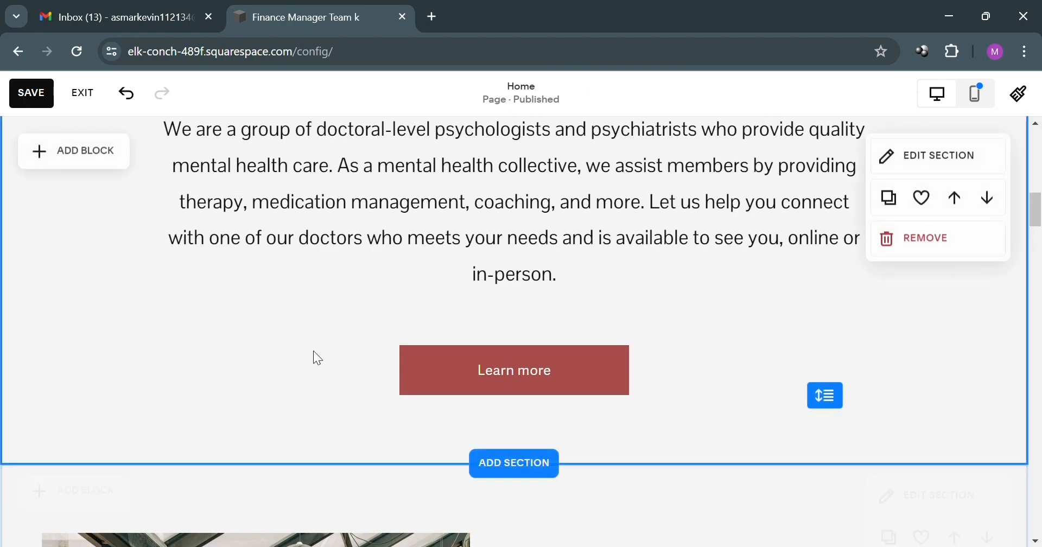
click(41, 102)
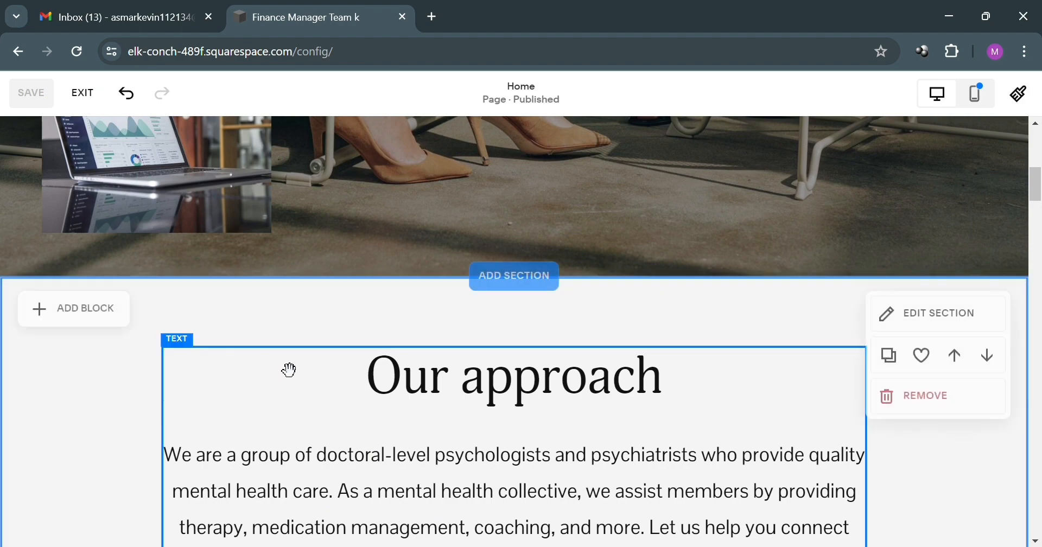
click(93, 92)
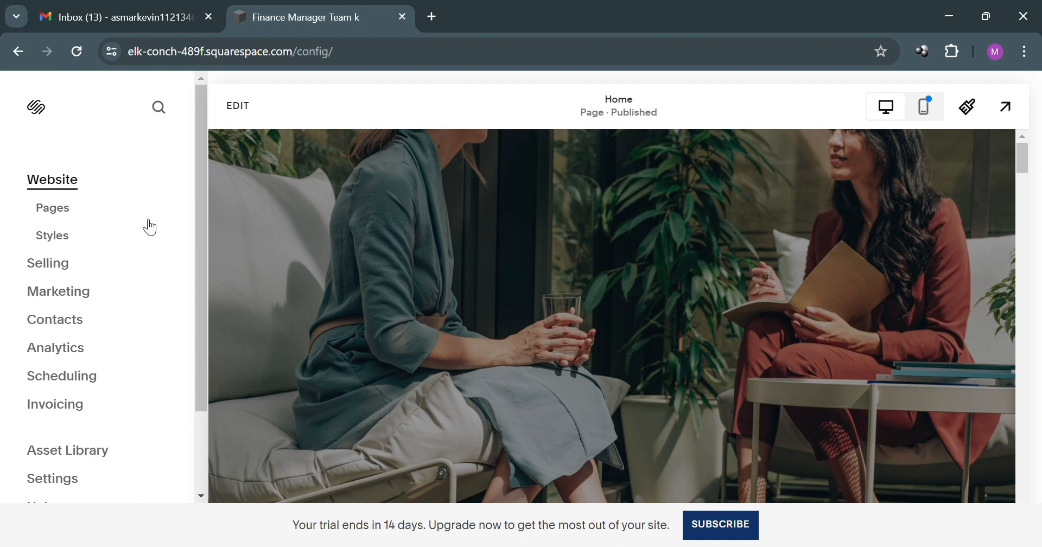
- Start adding the store's first product in the Selling area, using the Service product type
click(42, 271)
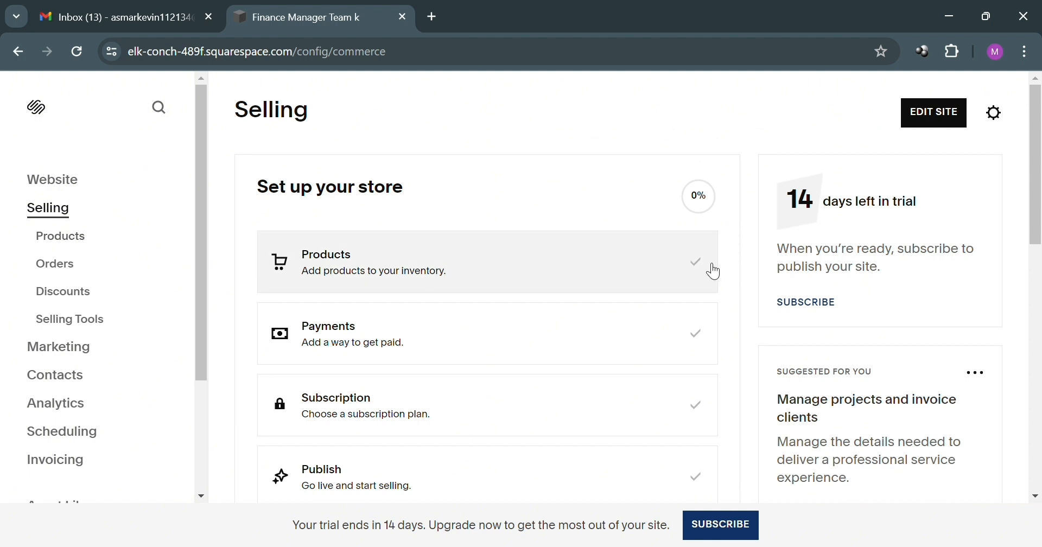
click(624, 264)
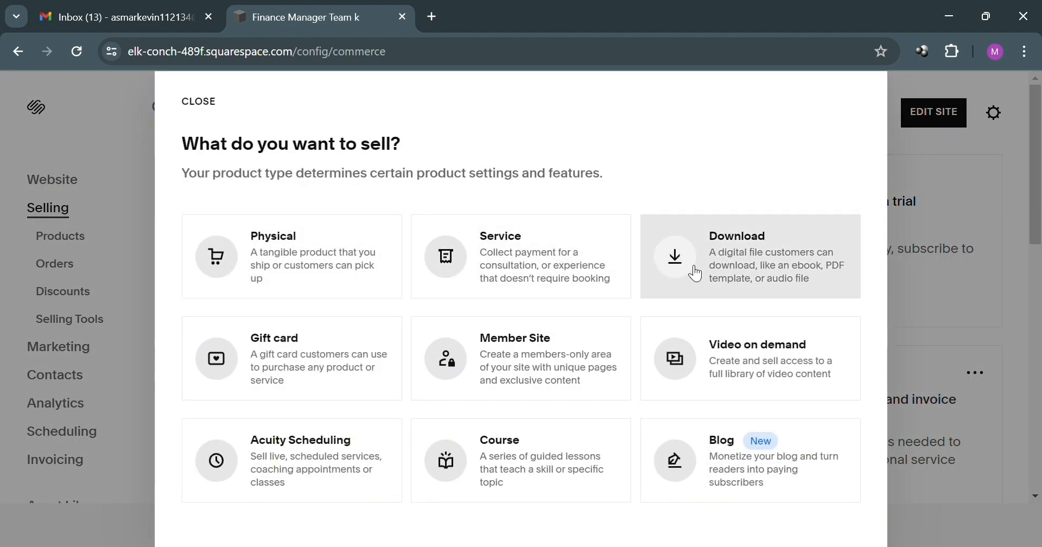
click(548, 275)
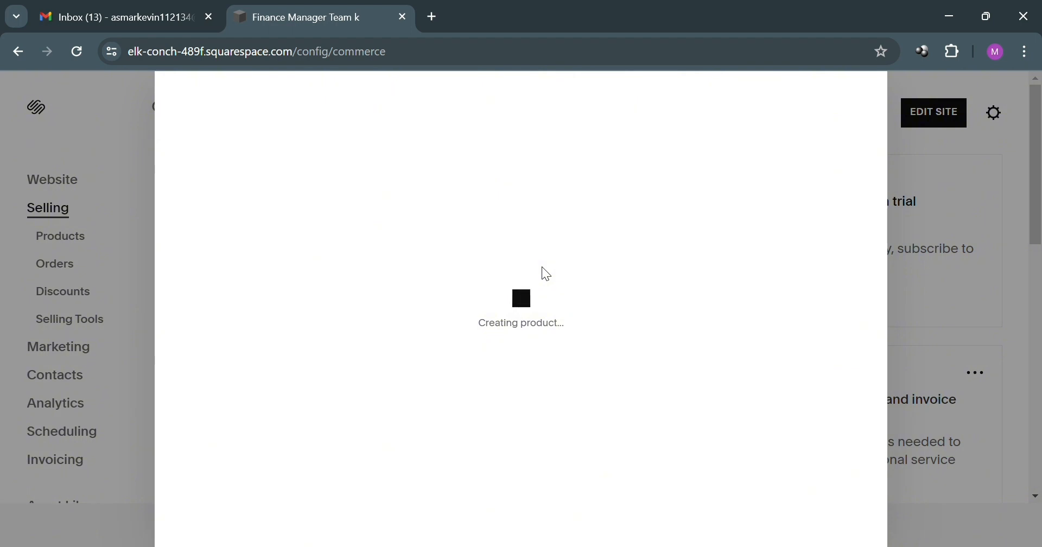
- Name the new service product "Finances Consultation"
click(283, 275)
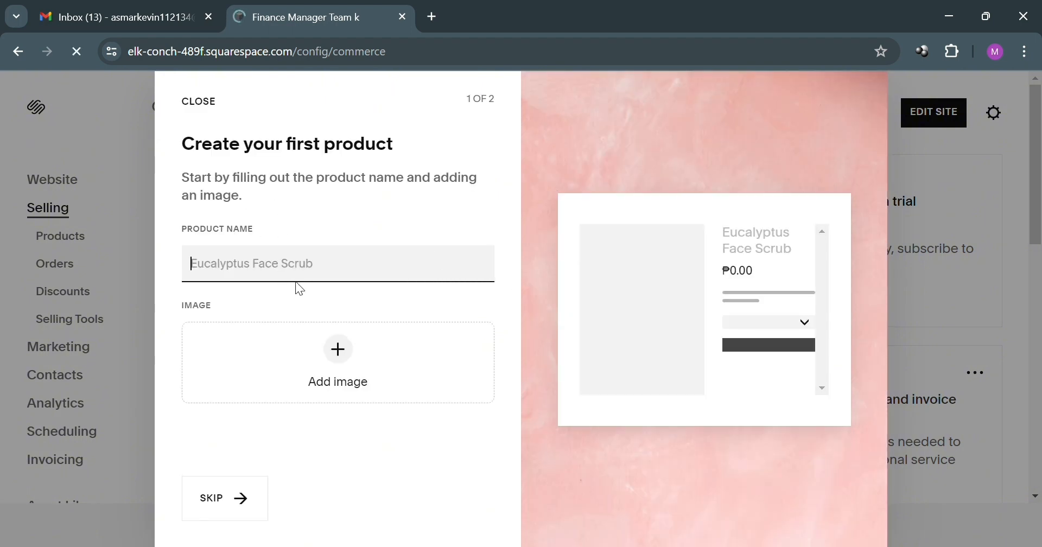
text(Fiana)
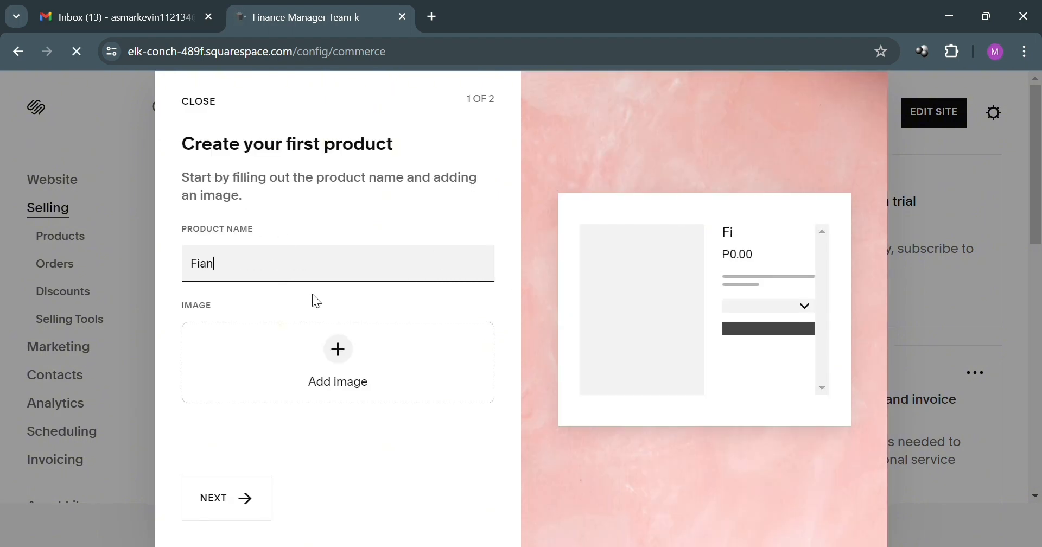
key(BackSpace)
key(BackSpace)
key(BackSpace)
text(nance)
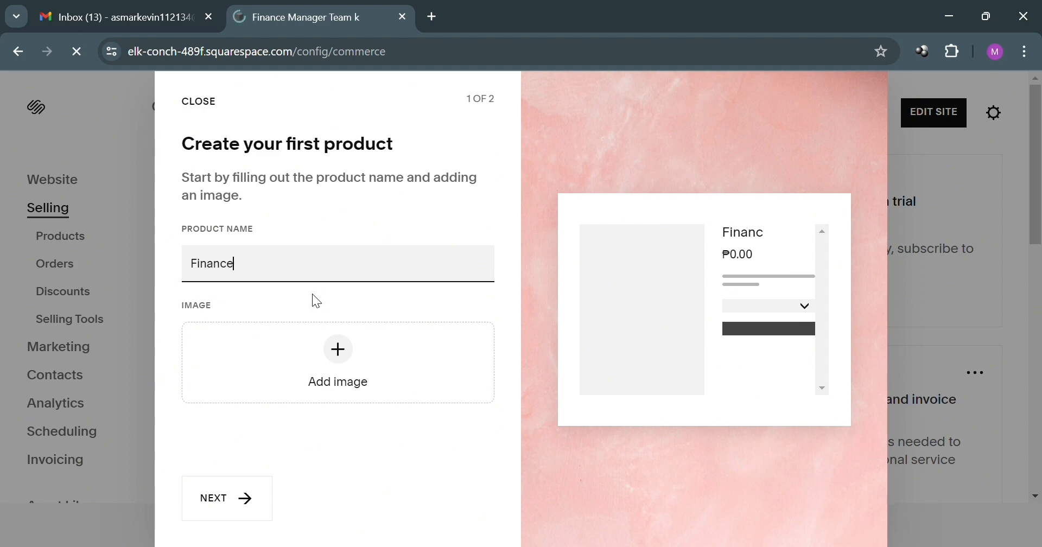
text(s Consultation)
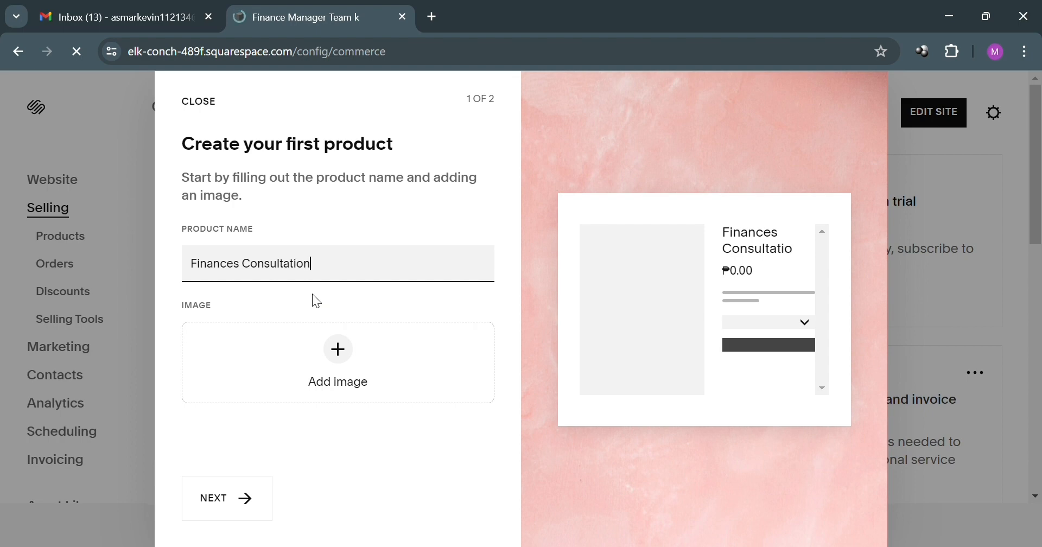
click(337, 357)
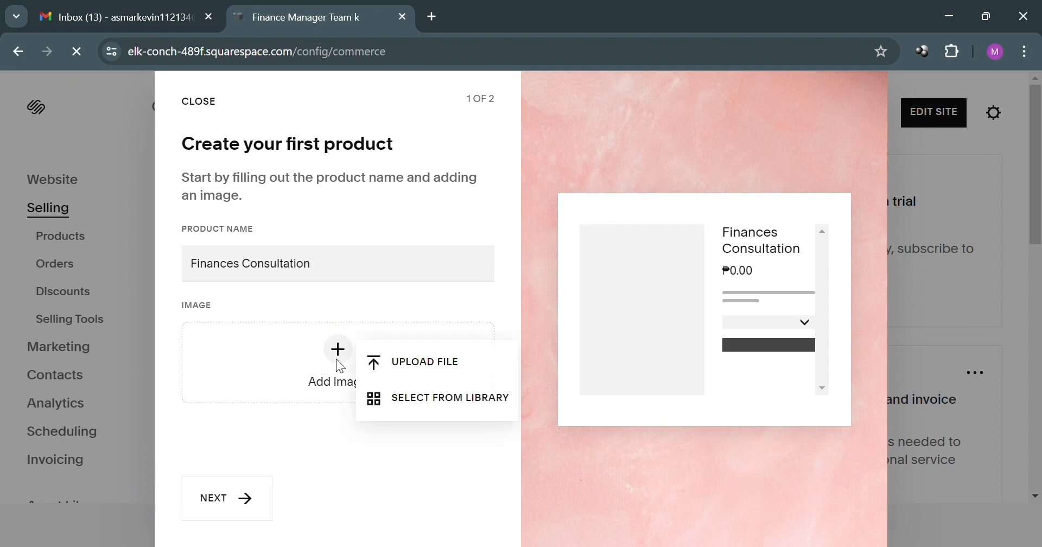
click(468, 405)
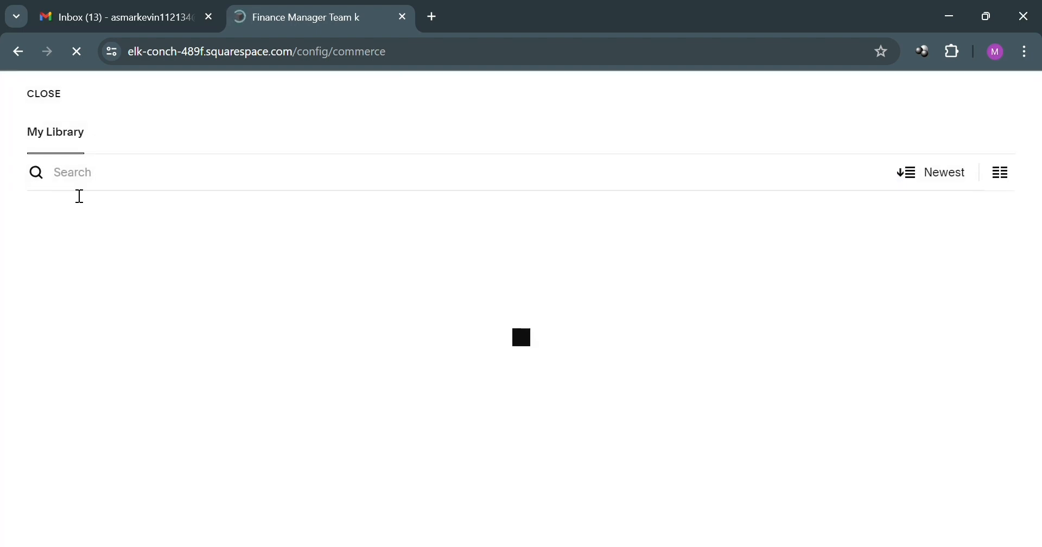
click(45, 233)
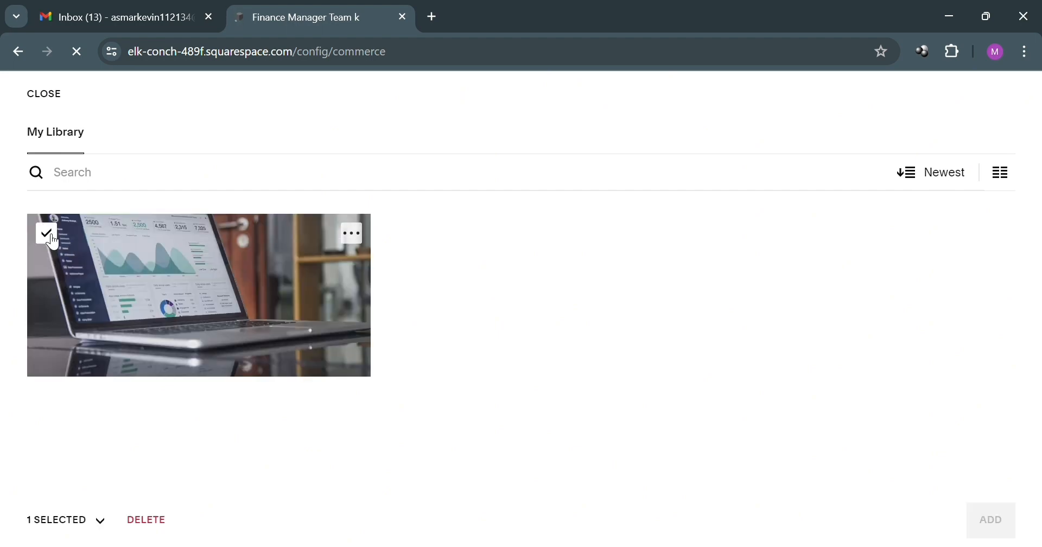
click(41, 91)
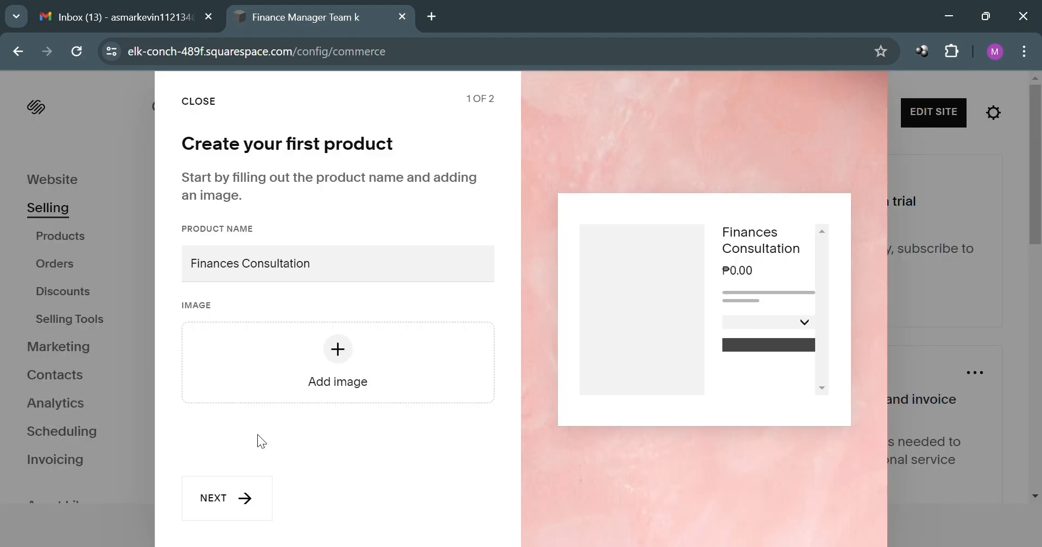
- Set the service's price to ₱1,500.00 with unlimited stock and continue to its detailed product settings
click(240, 498)
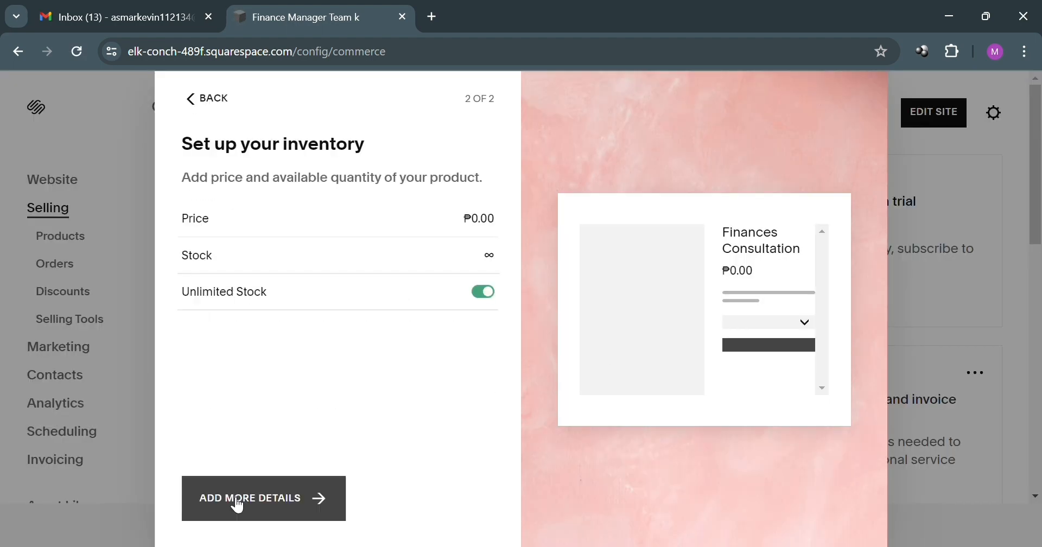
click(475, 230)
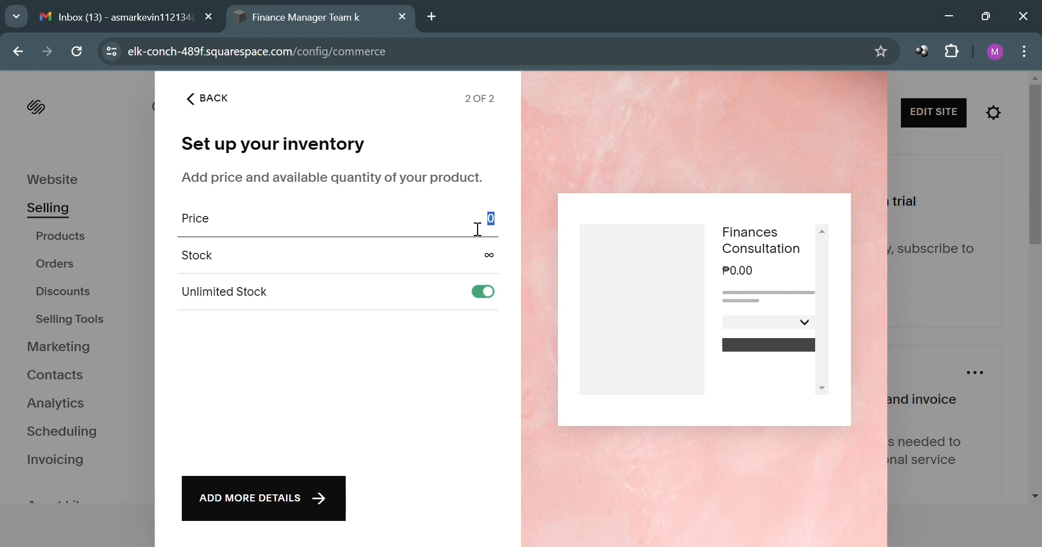
text(1500)
click(484, 312)
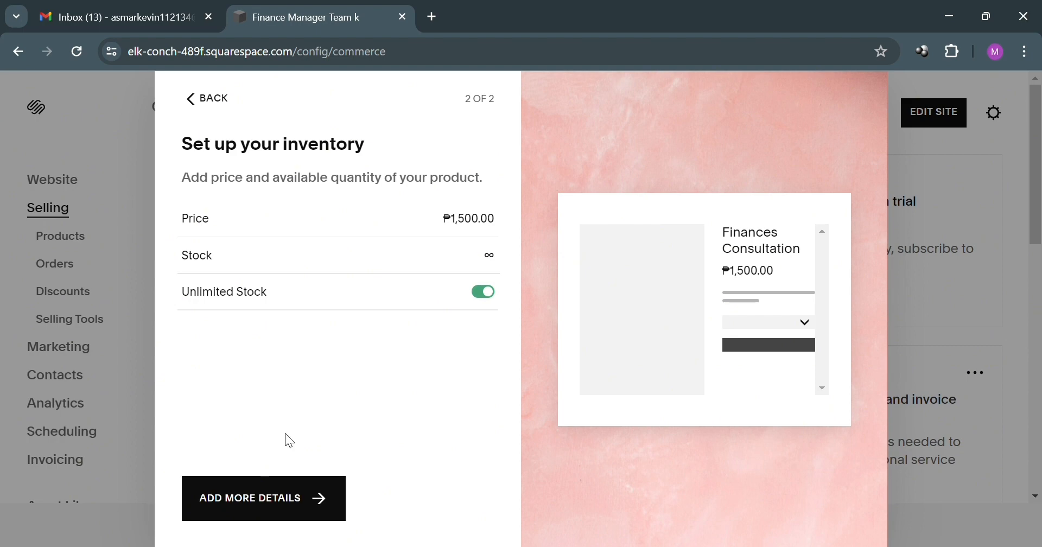
click(278, 507)
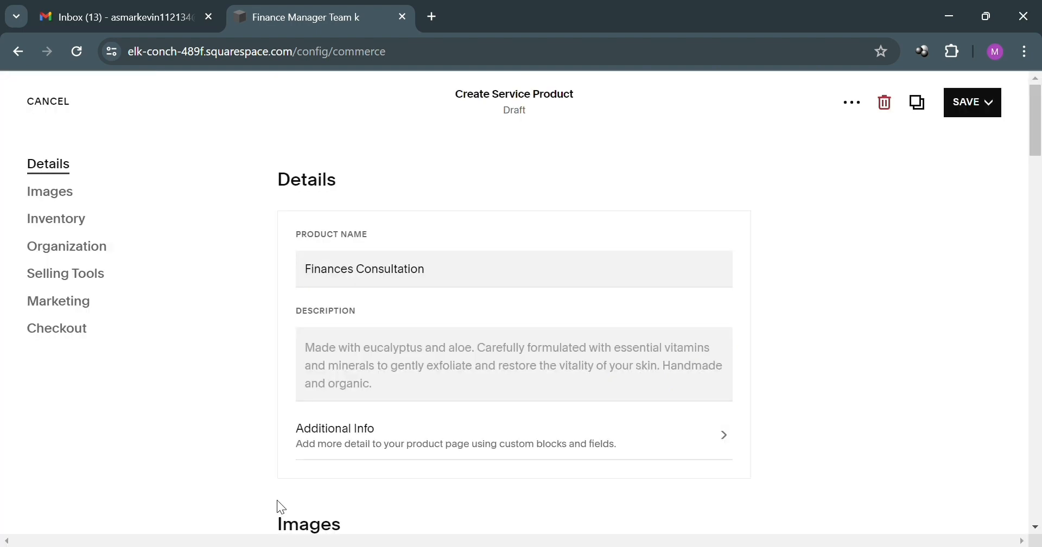
- Add the laptop dashboard photo to the images of the Finances Consultation product
scroll(395, 386, down, 1)
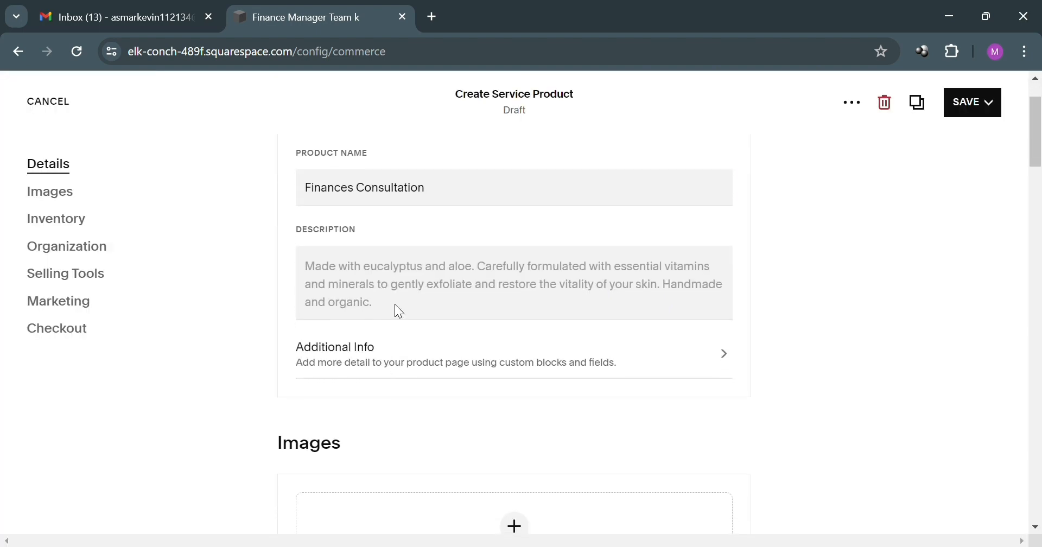
scroll(430, 374, down, 1)
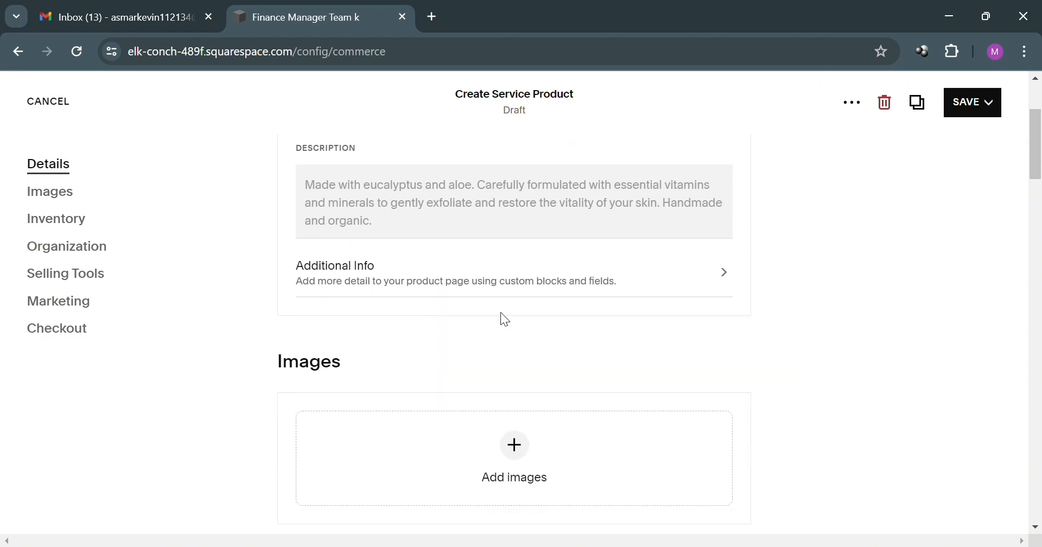
scroll(684, 274, down, 4)
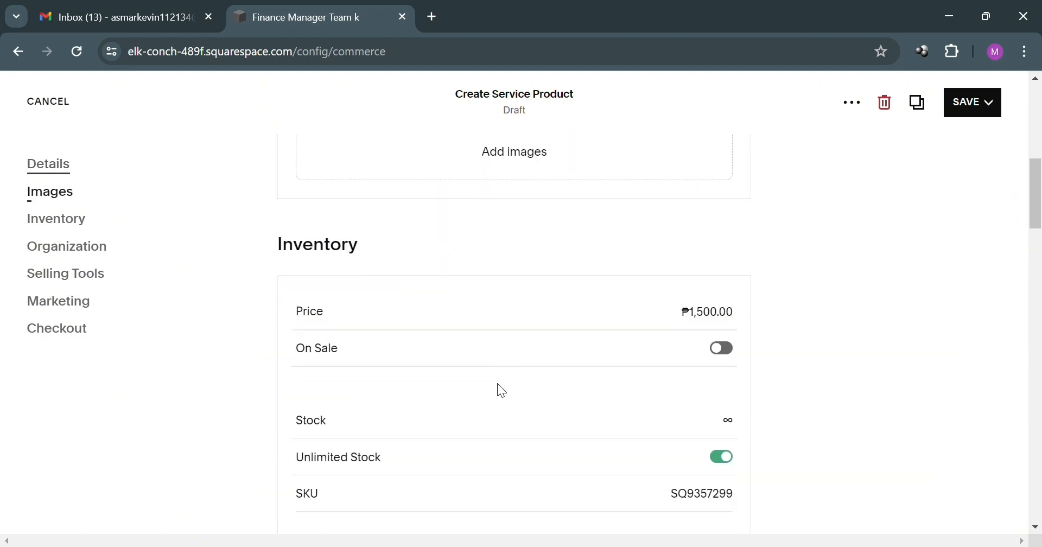
scroll(644, 303, up, 2)
click(514, 281)
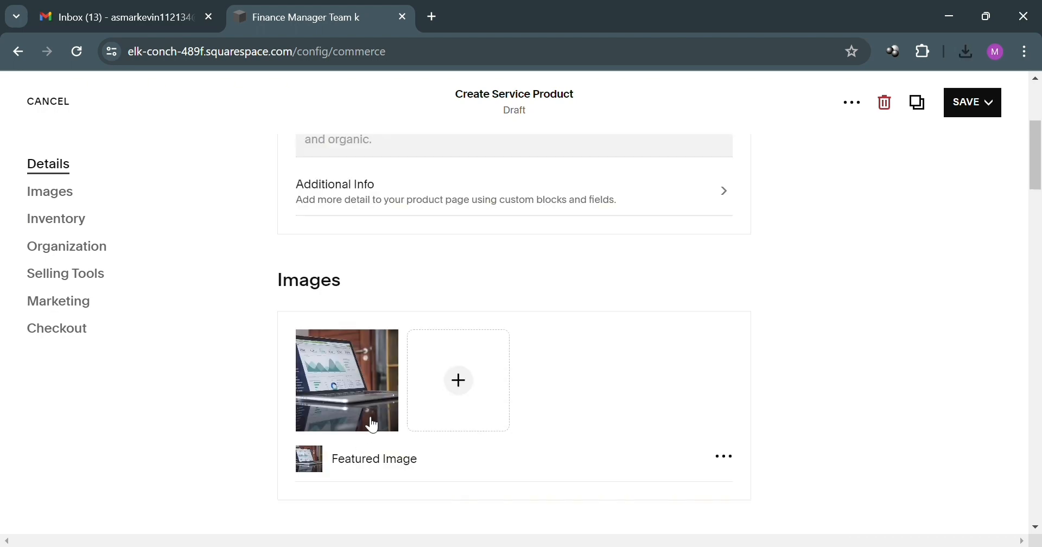
- Create a product category called "finance" in the product's organization settings
scroll(367, 415, down, 10)
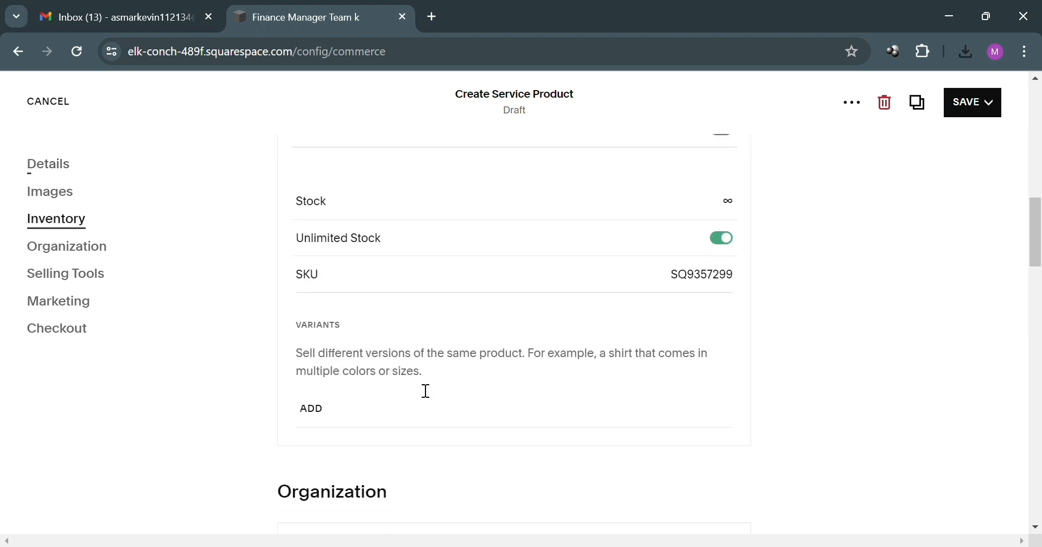
scroll(400, 389, down, 3)
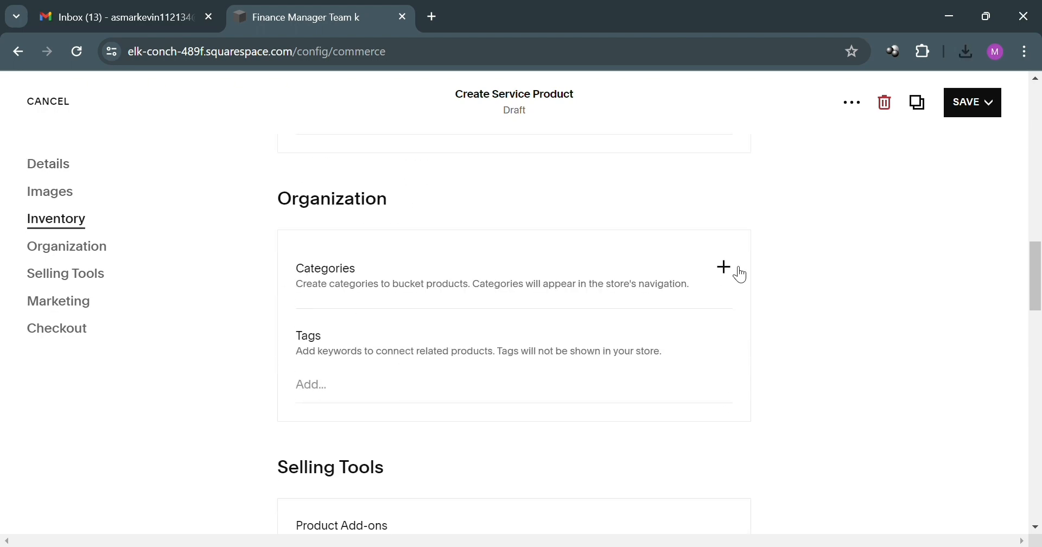
click(726, 267)
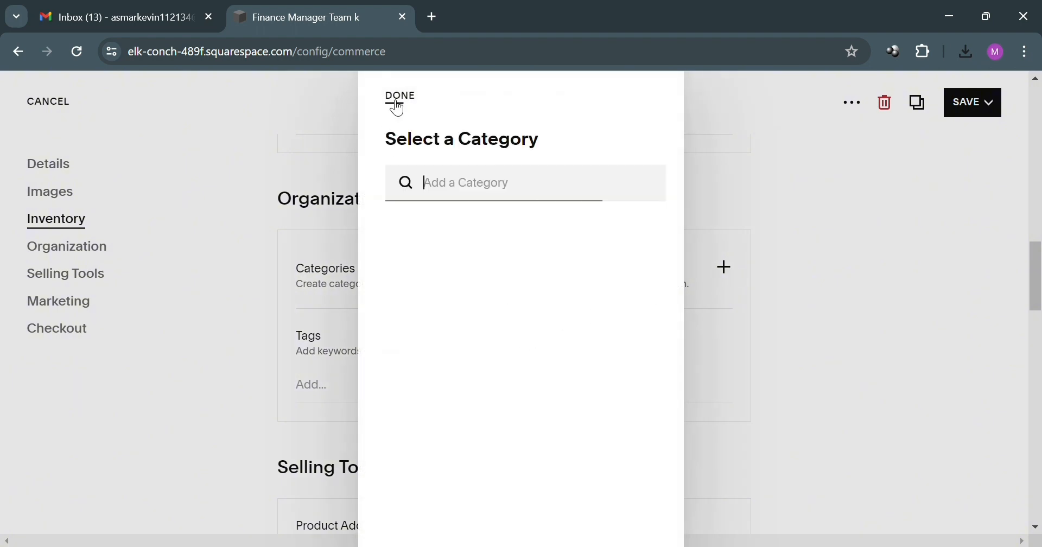
text(finance)
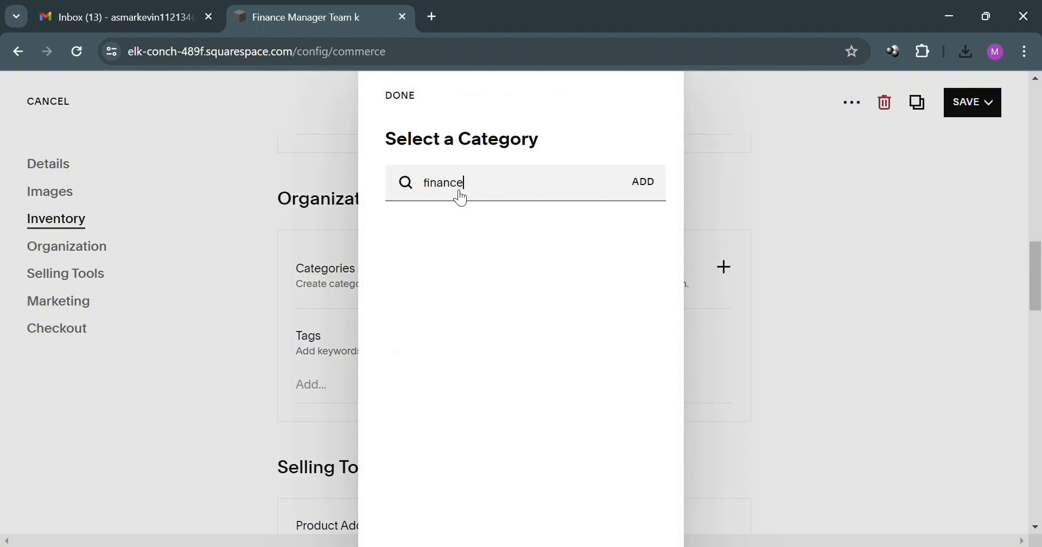
click(643, 185)
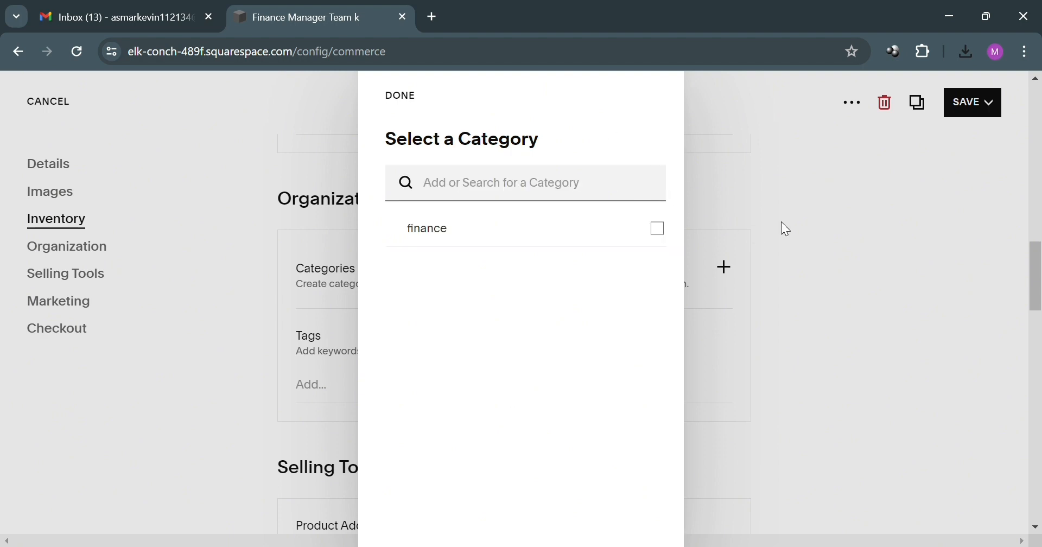
- Close the category selection, look through the remaining product settings, and save the Finances Consultation service product
click(785, 228)
scroll(437, 386, down, 3)
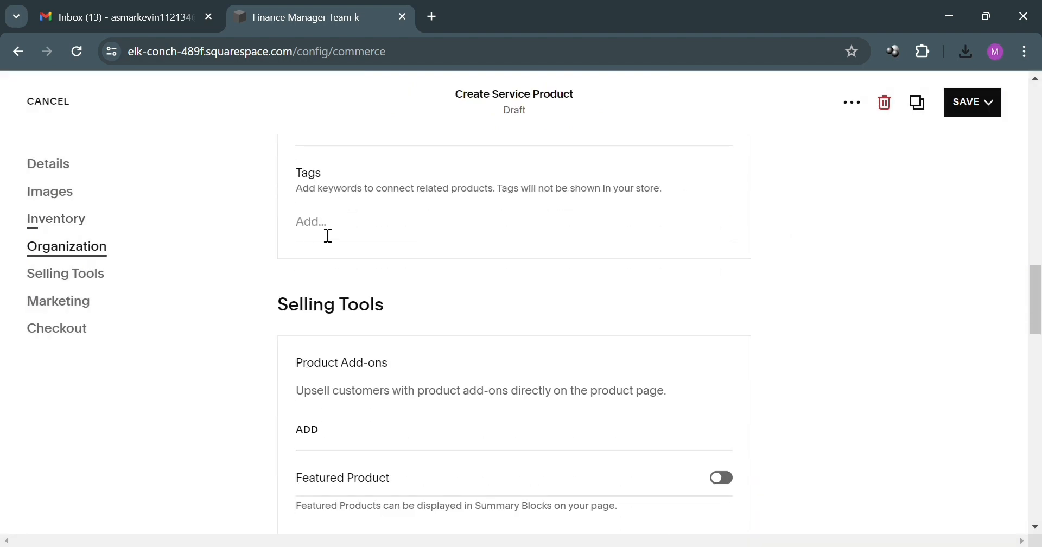
scroll(380, 325, down, 2)
scroll(543, 336, down, 4)
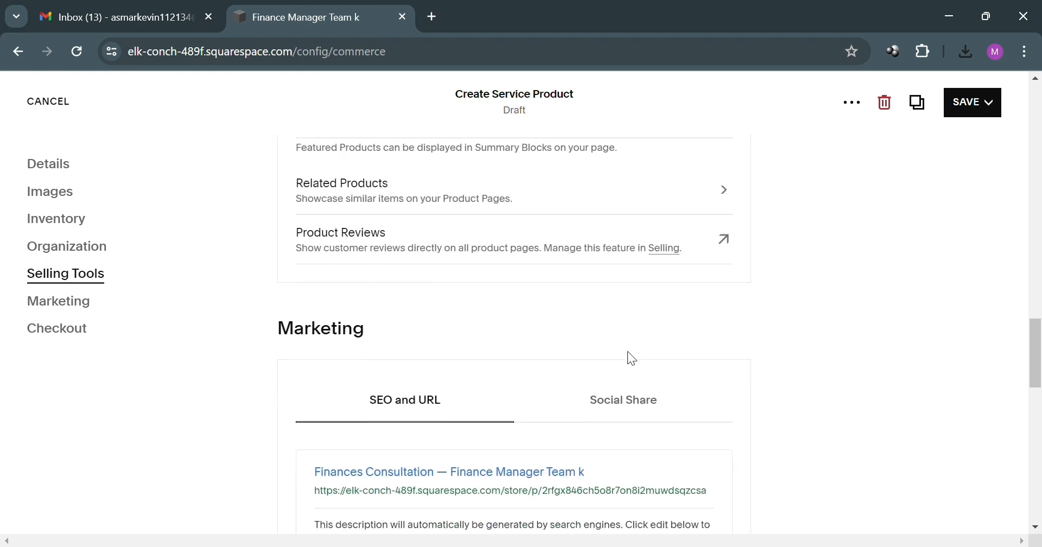
scroll(628, 352, down, 3)
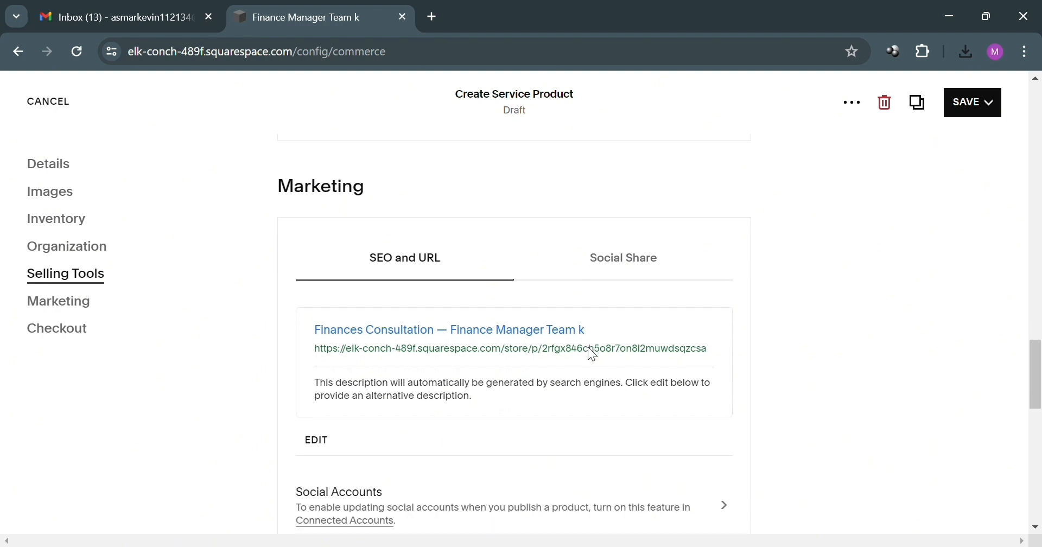
scroll(588, 353, down, 5)
scroll(540, 277, down, 2)
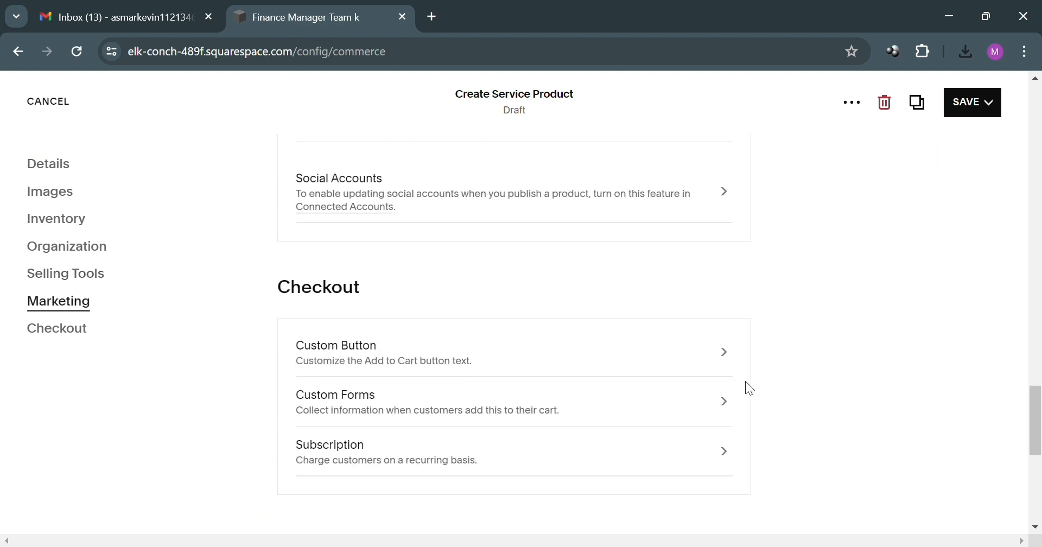
scroll(612, 457, down, 6)
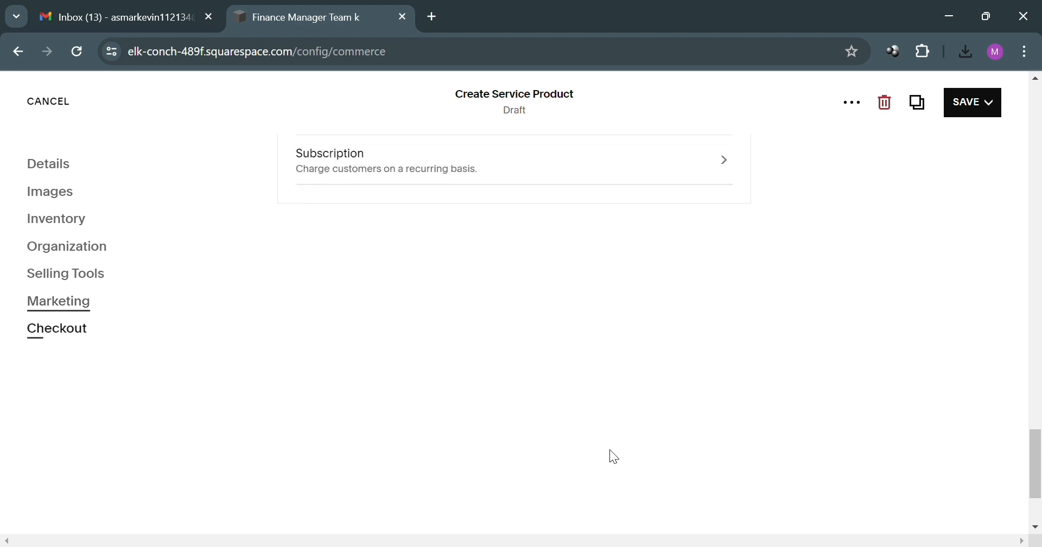
click(965, 110)
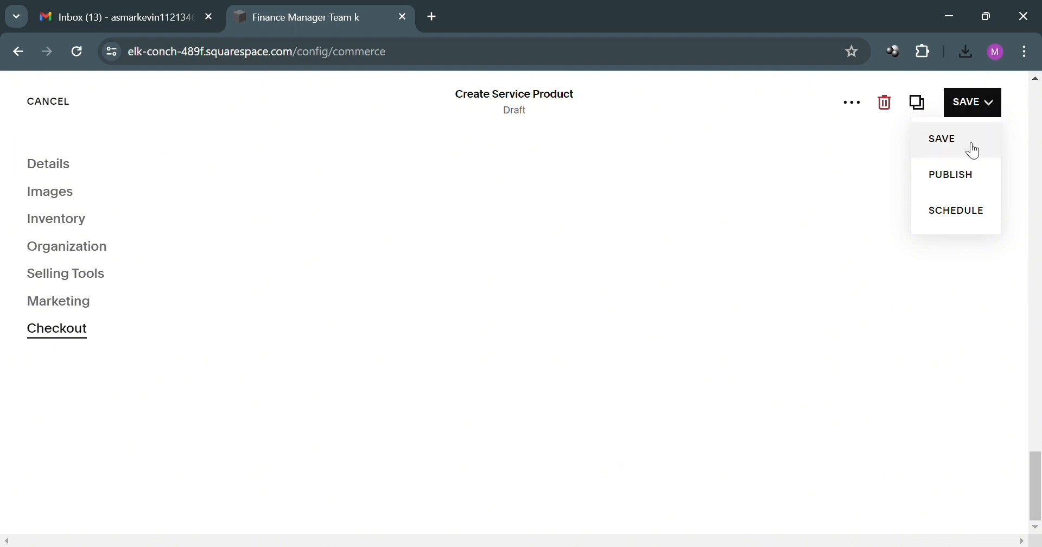
click(945, 140)
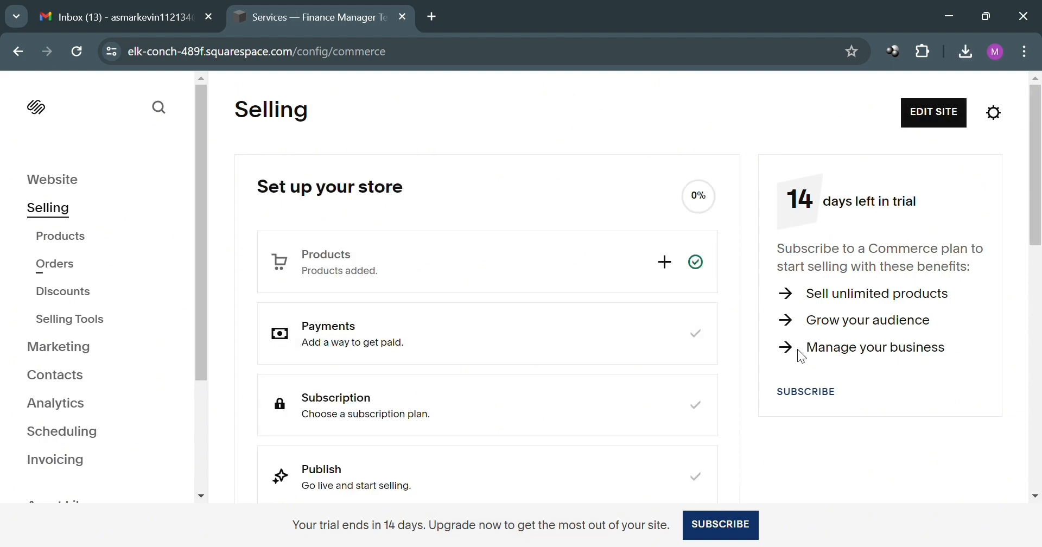
- Open the store's payment settings, examine the available payment processors and the store currency setting, and close the settings
click(511, 345)
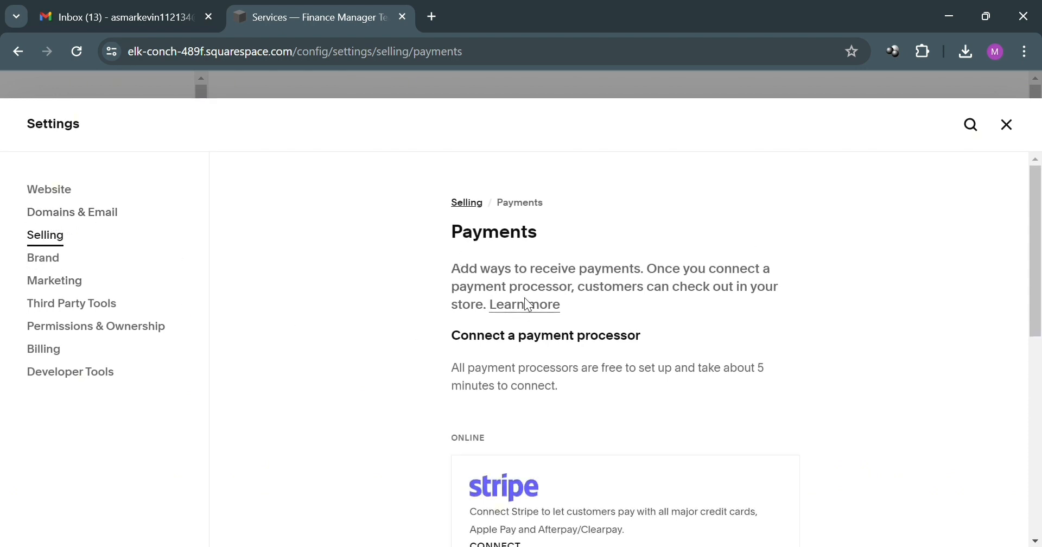
scroll(525, 297, down, 1)
scroll(525, 297, down, 5)
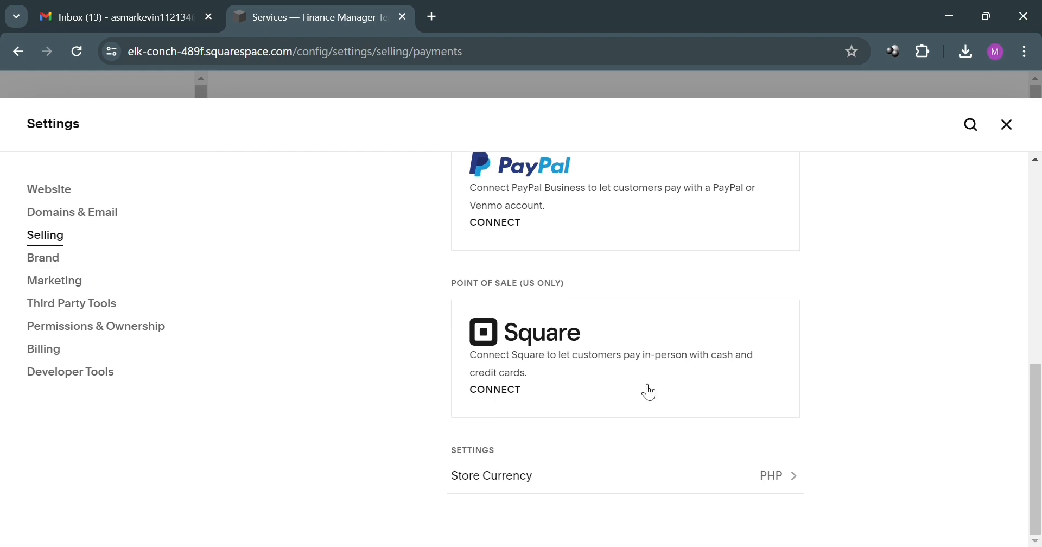
scroll(727, 483, up, 6)
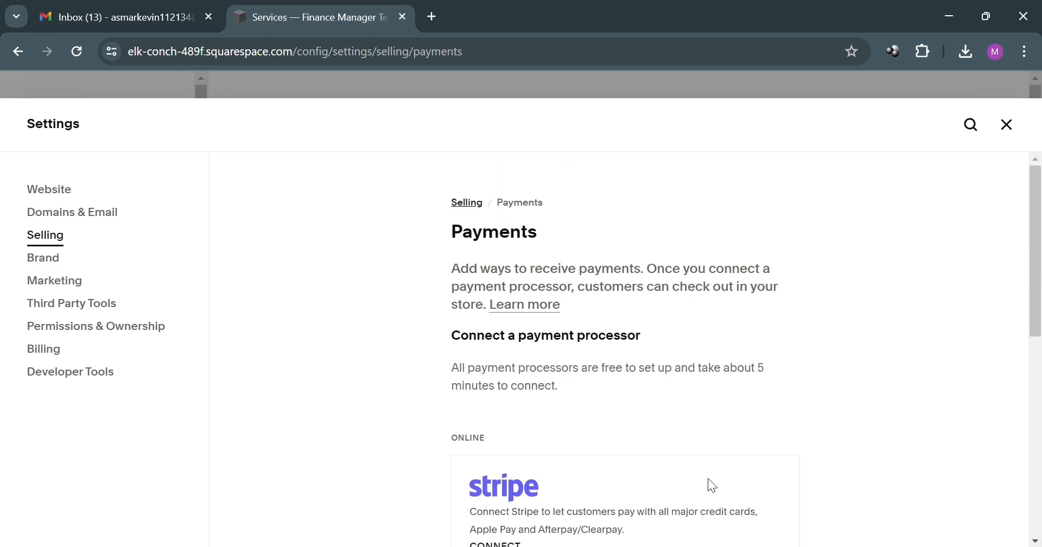
click(1008, 126)
- View the available subscription plans and return to the Selling overview to examine the store setup checklist
click(488, 399)
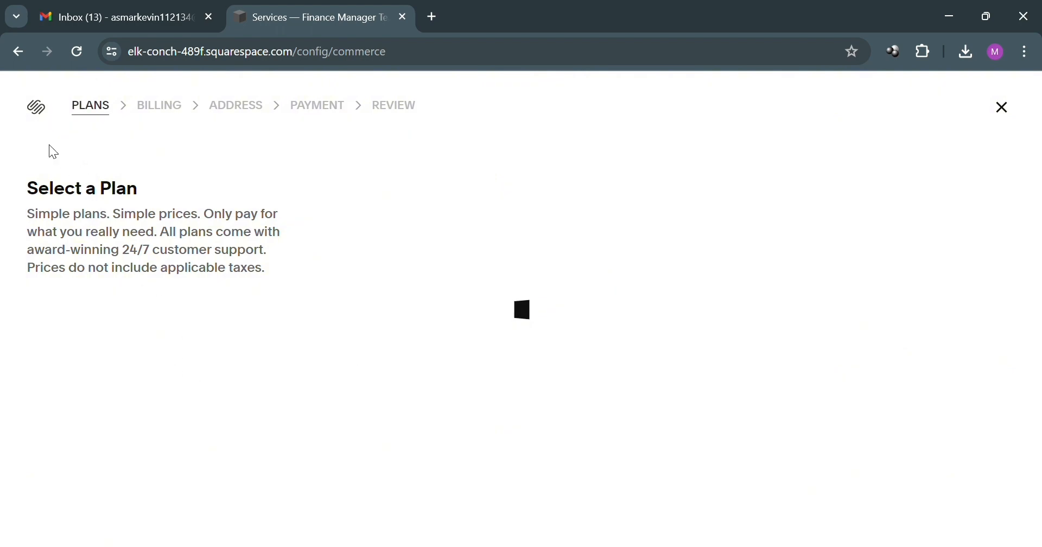
click(17, 51)
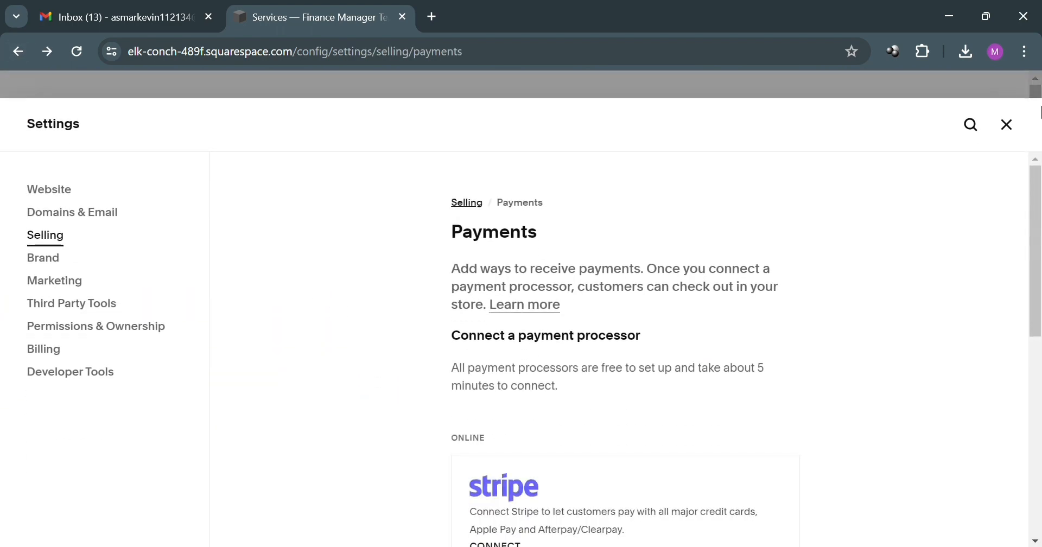
click(1005, 124)
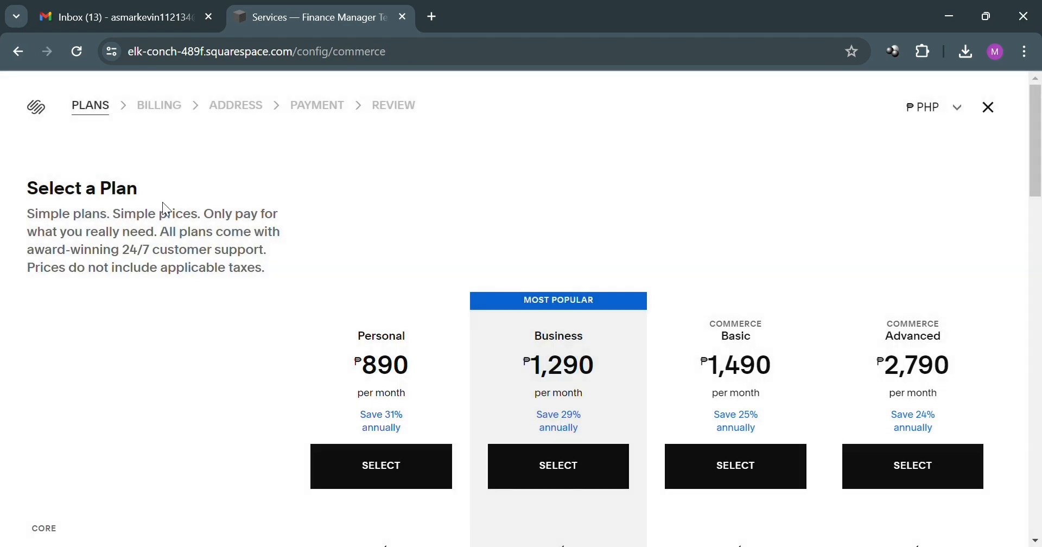
click(22, 54)
click(1004, 126)
click(18, 53)
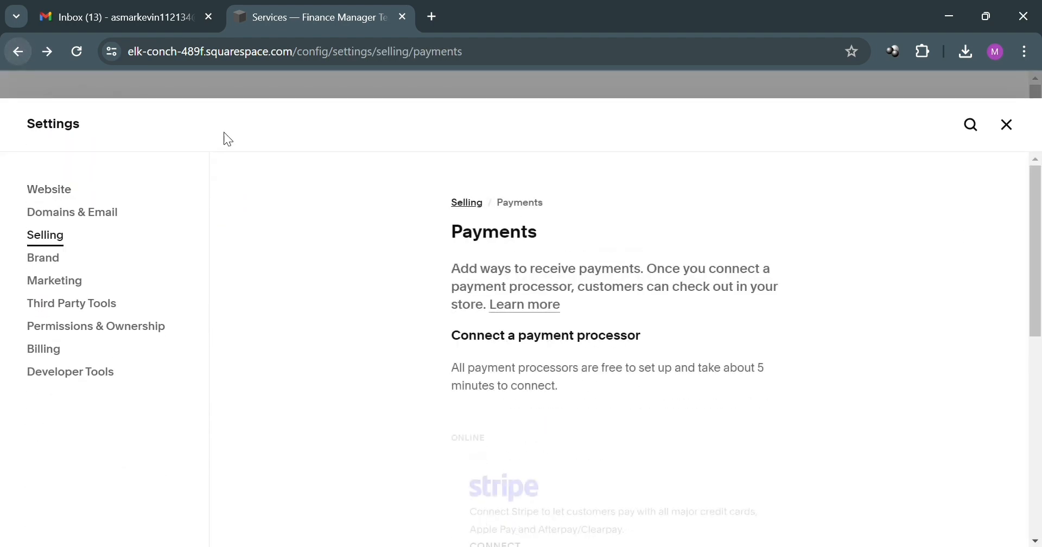
click(50, 209)
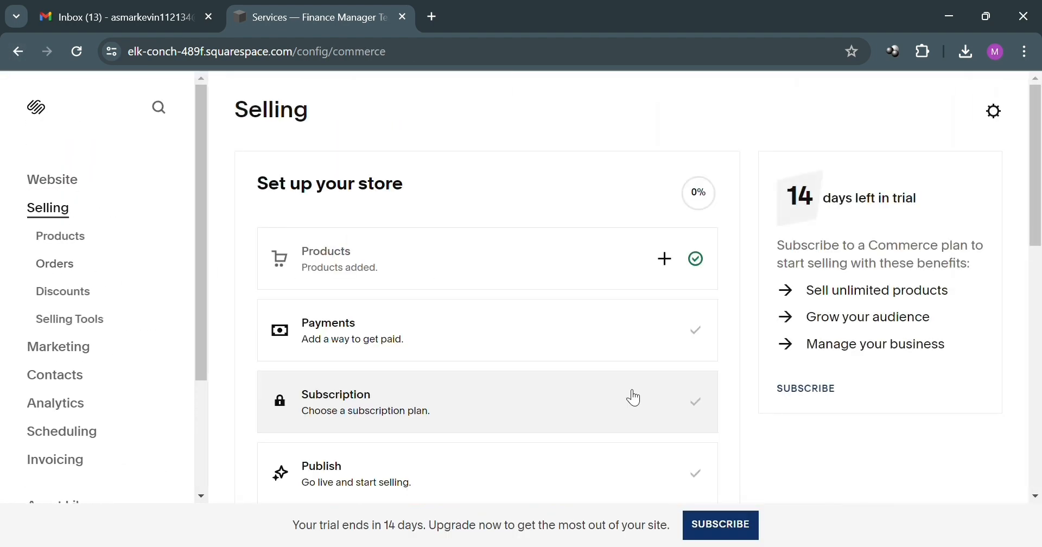
scroll(634, 397, down, 3)
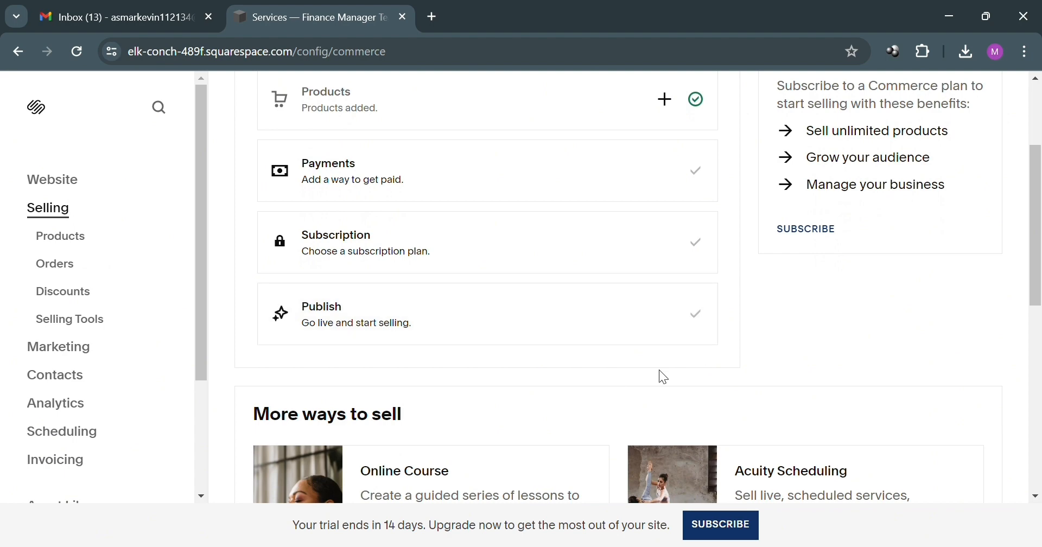
- Examine the website's Services page preview from the banner down to the footer
click(43, 185)
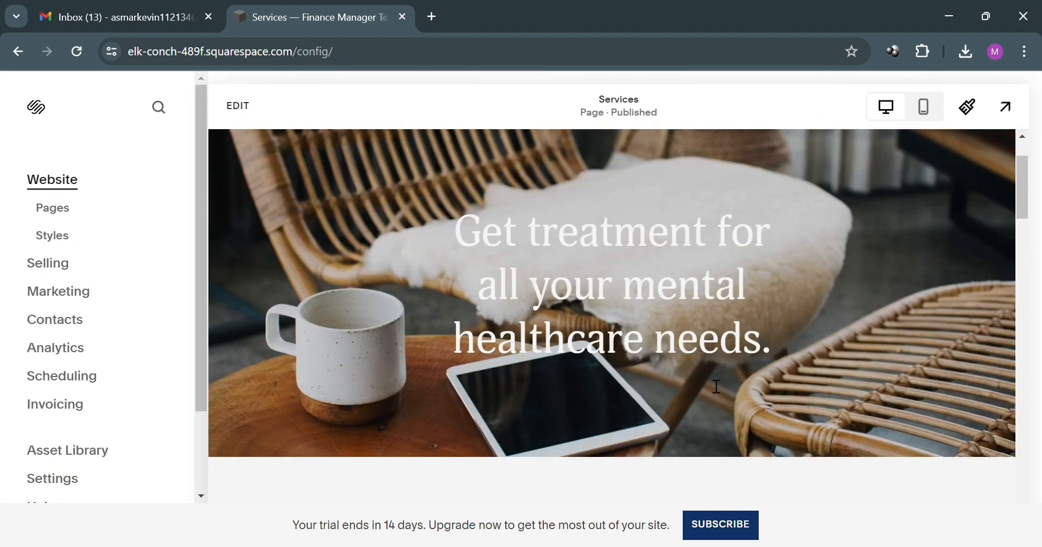
scroll(716, 387, down, 5)
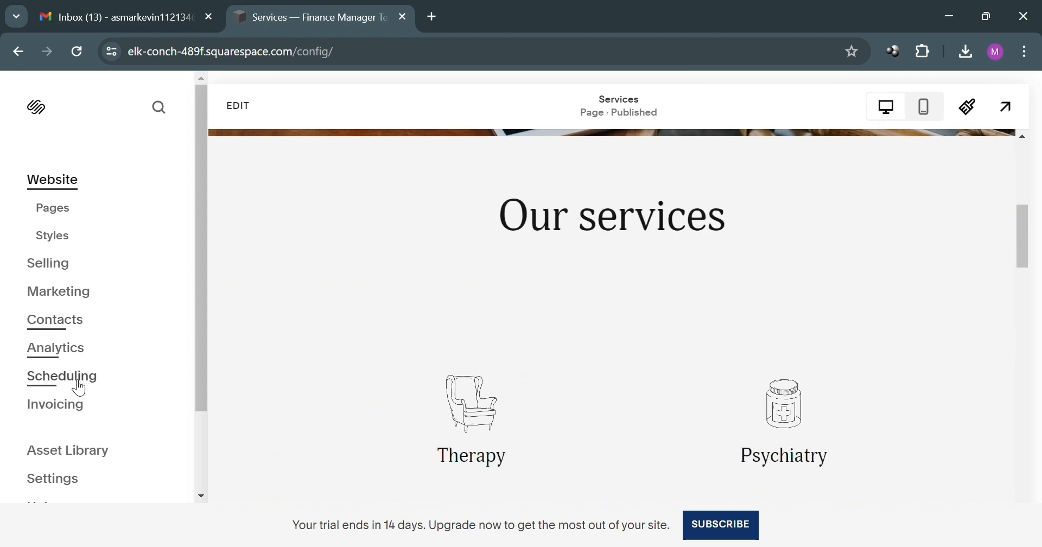
scroll(77, 388, down, 2)
scroll(786, 348, down, 5)
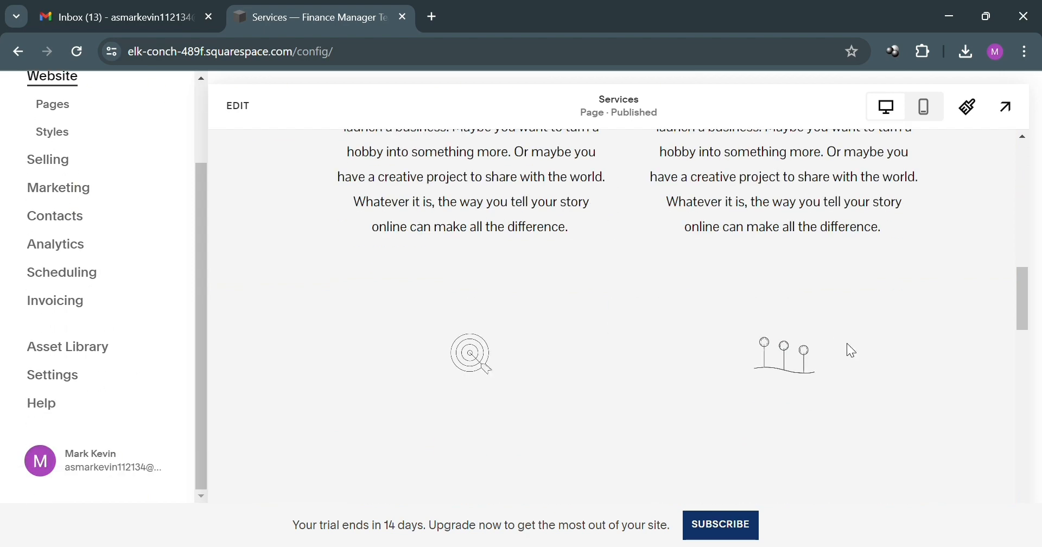
scroll(857, 348, down, 5)
scroll(871, 348, down, 6)
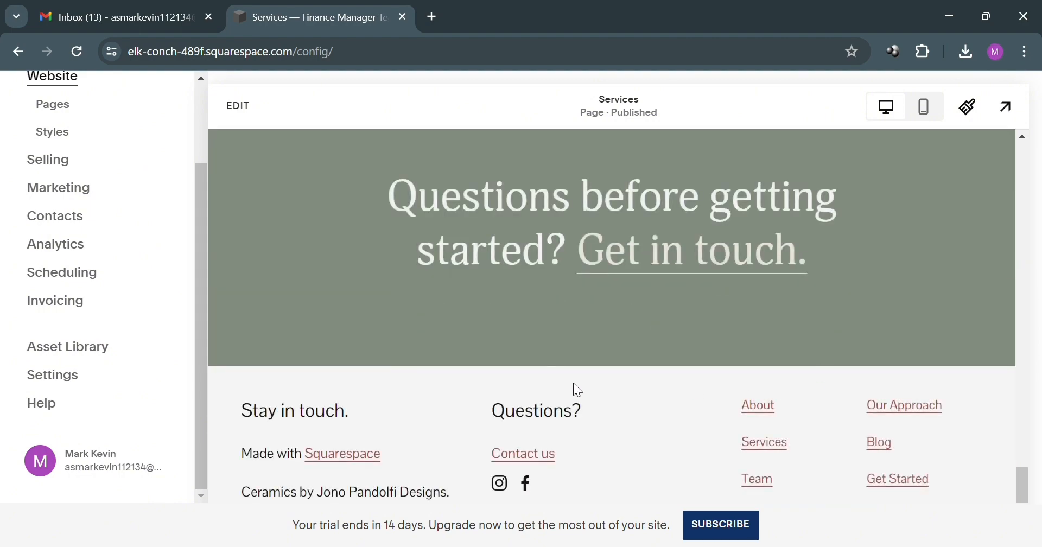
scroll(573, 383, up, 5)
scroll(109, 244, up, 2)
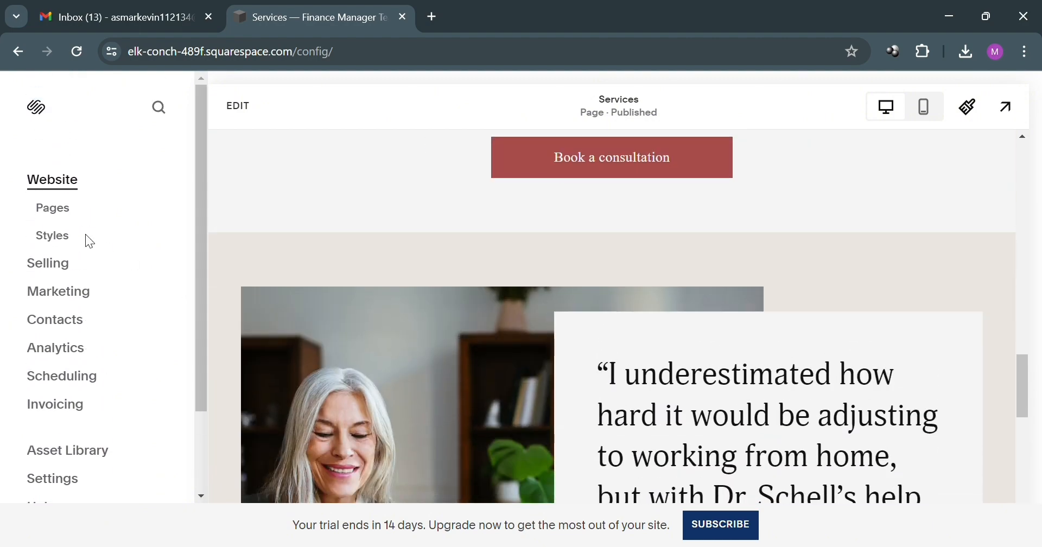
- Return to the Selling overview and examine the product types on offer and the additional ways to sell
click(51, 264)
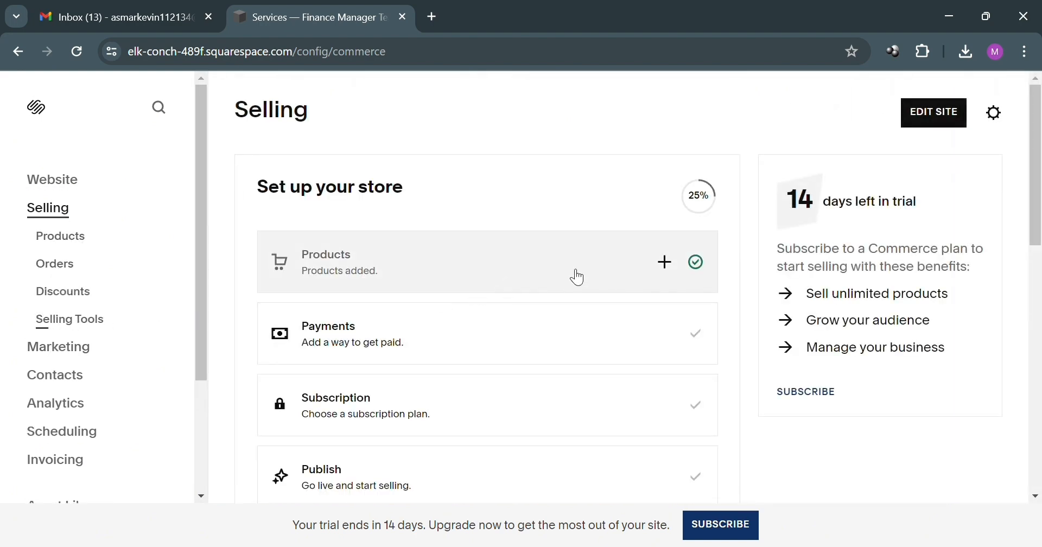
click(706, 270)
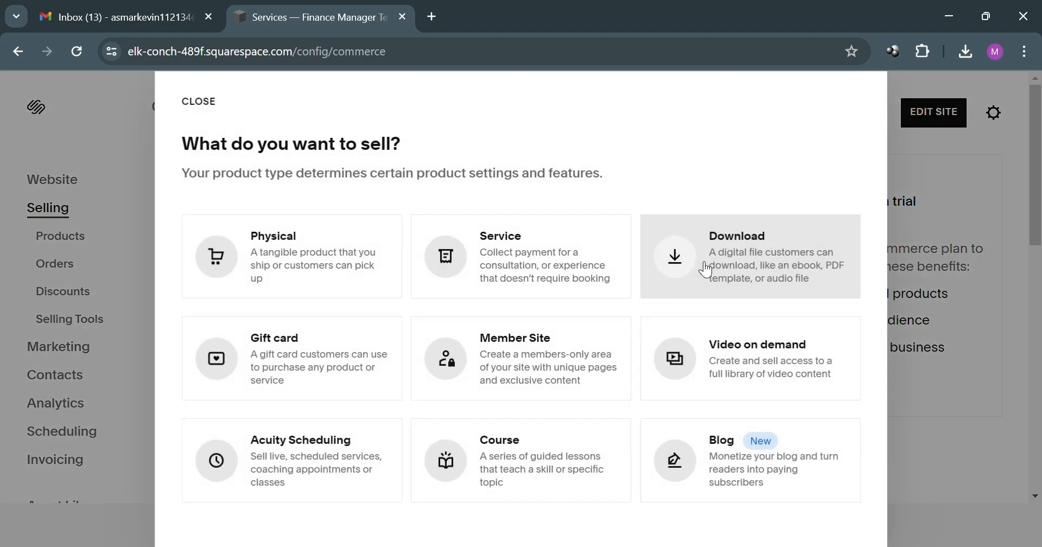
click(944, 199)
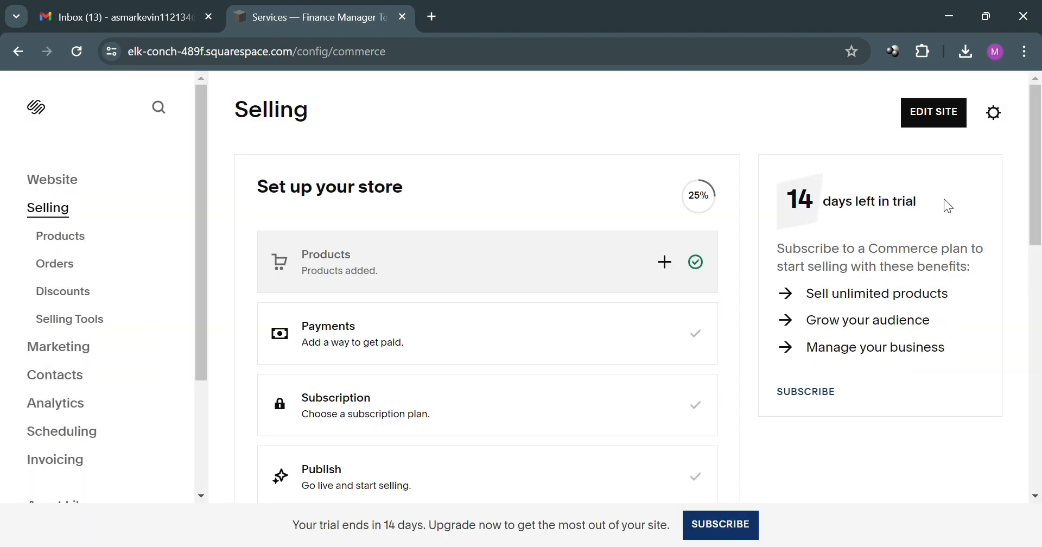
scroll(414, 333, down, 6)
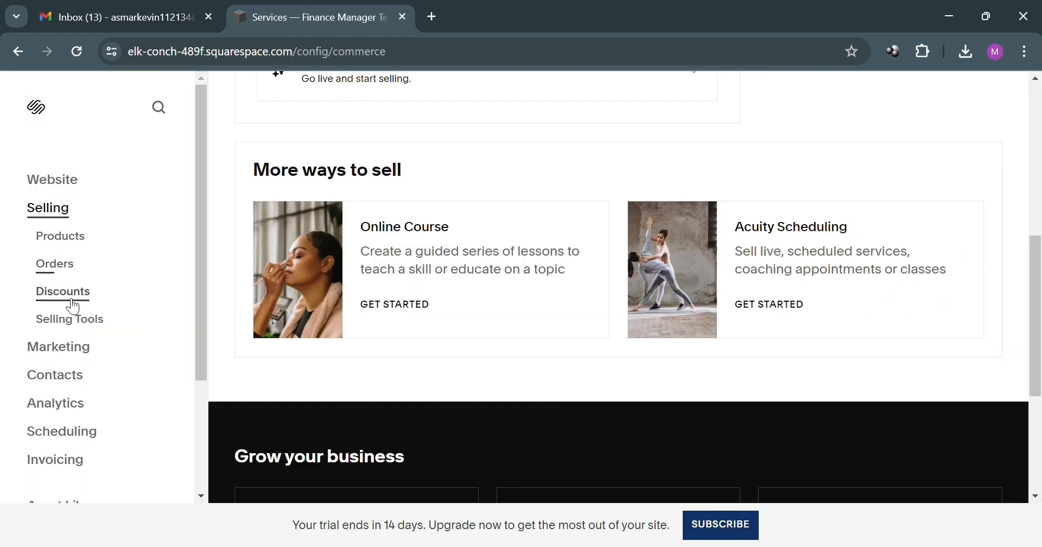
- Open the store preview of the Finances Consultation product from the list of service products
click(77, 239)
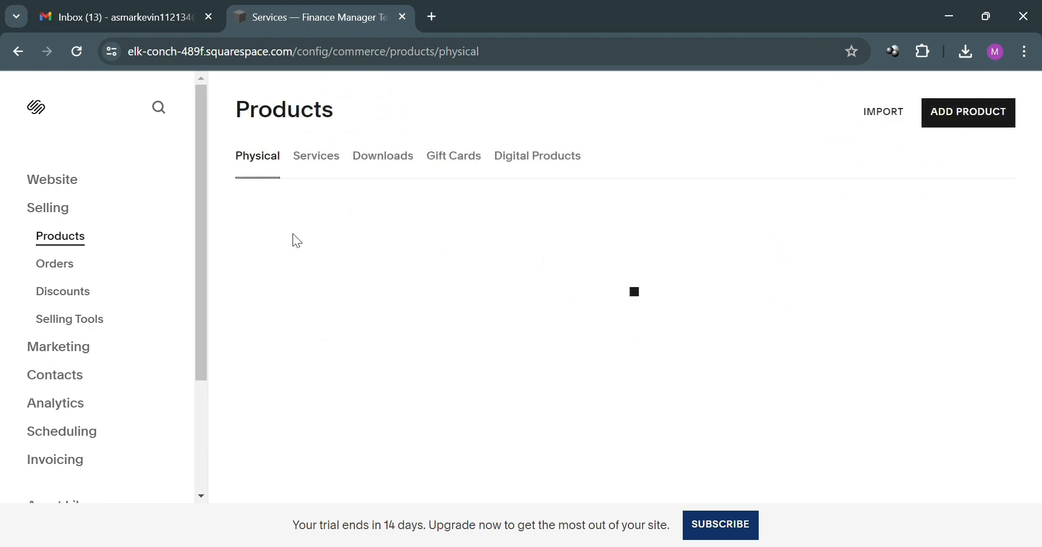
click(344, 164)
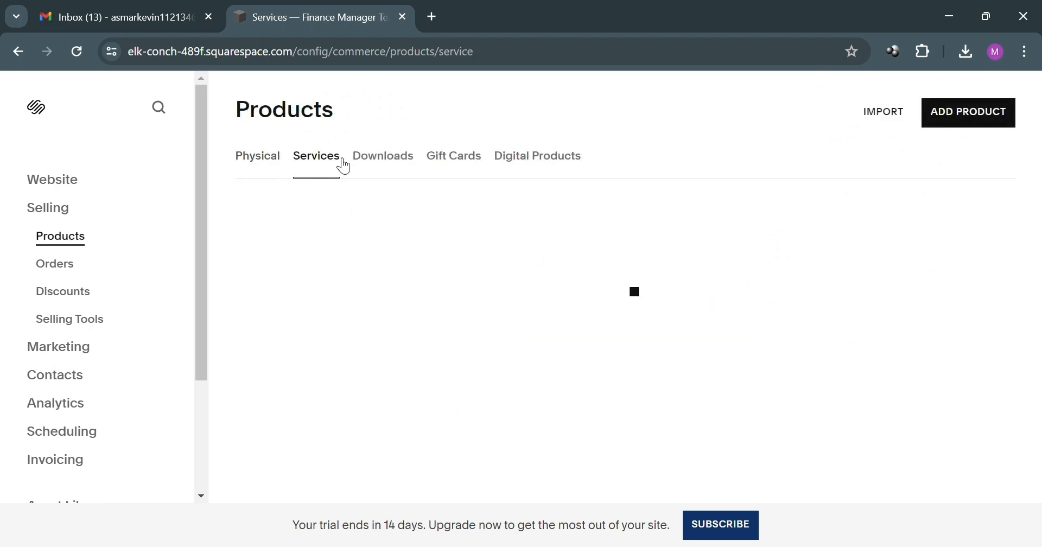
click(991, 319)
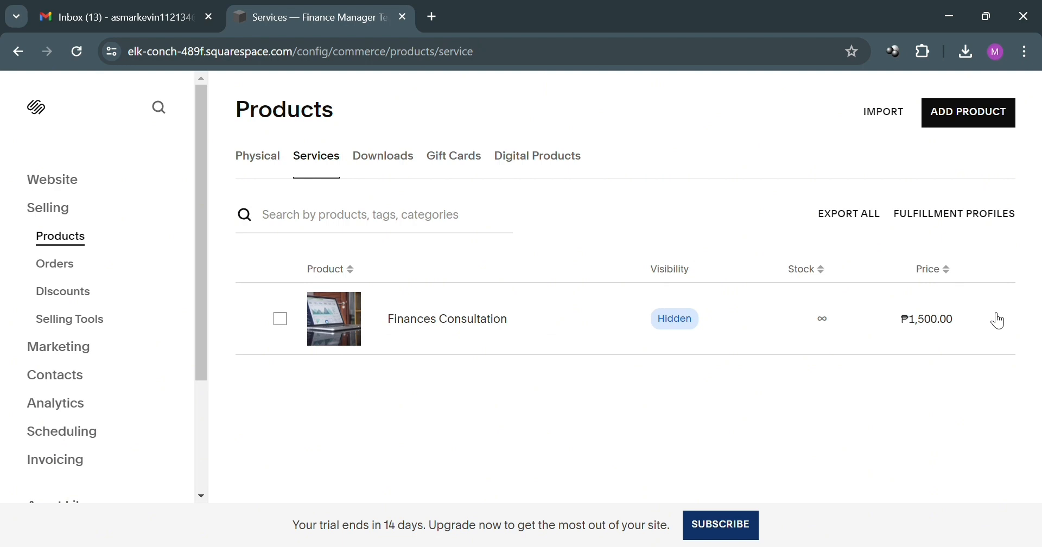
click(999, 321)
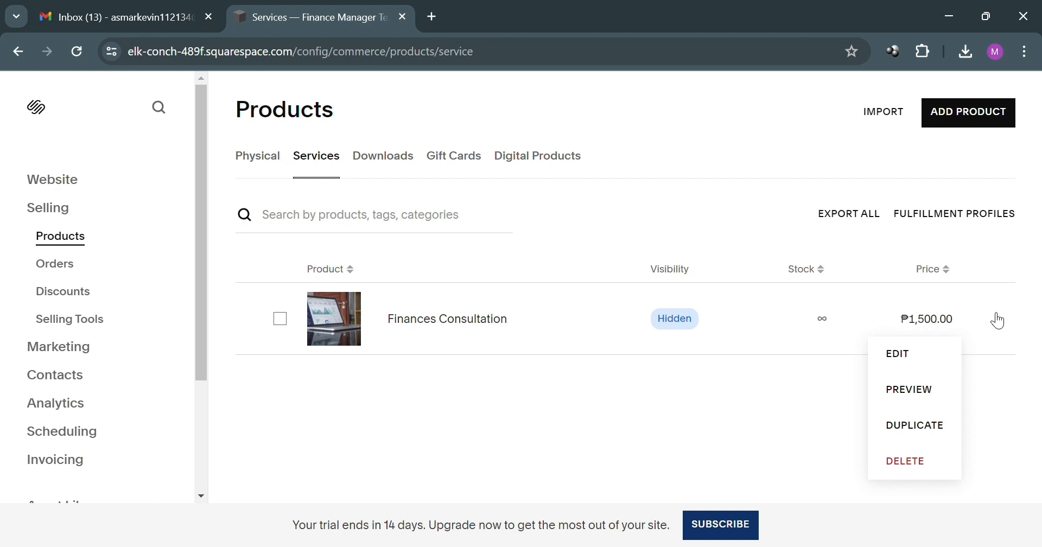
click(923, 398)
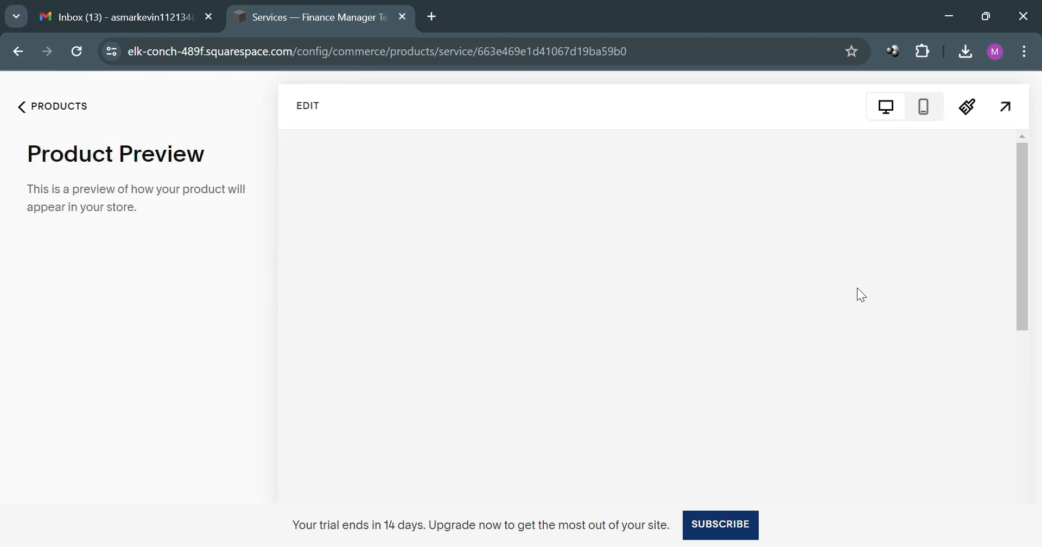
- Examine the Finances Consultation product page preview and try adding the service to the cart
scroll(793, 327, down, 5)
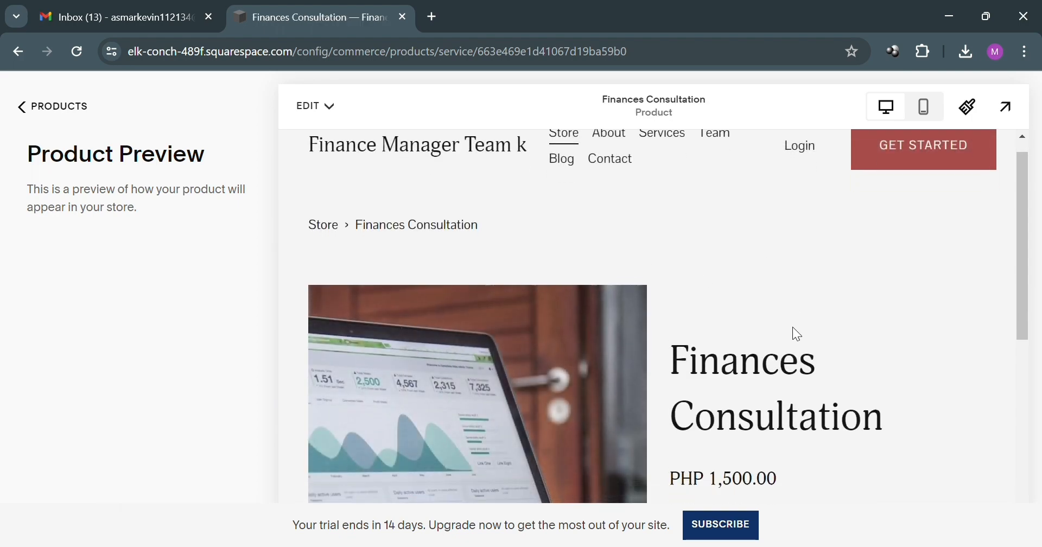
scroll(832, 344, down, 1)
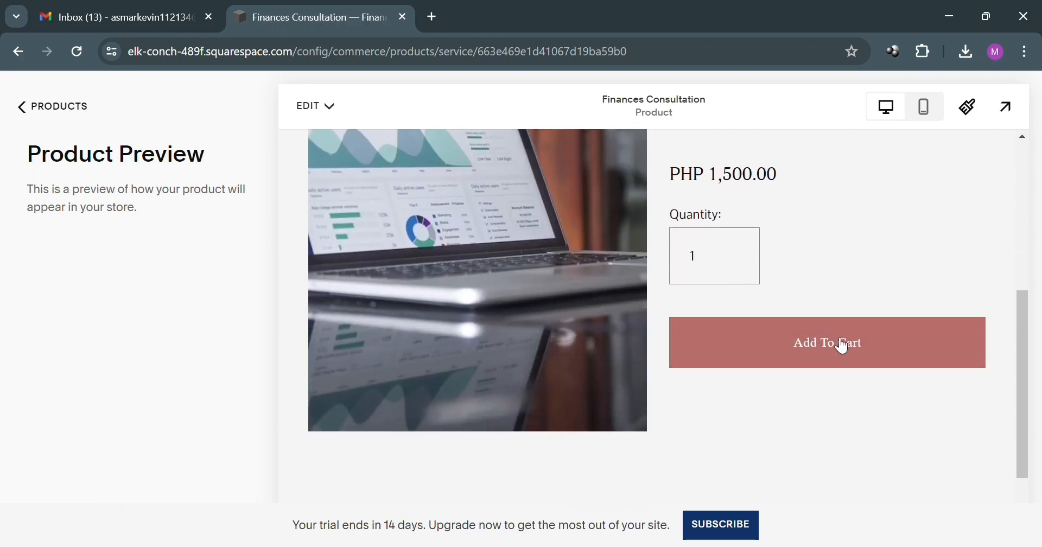
scroll(836, 342, down, 2)
scroll(835, 342, up, 3)
scroll(834, 337, down, 2)
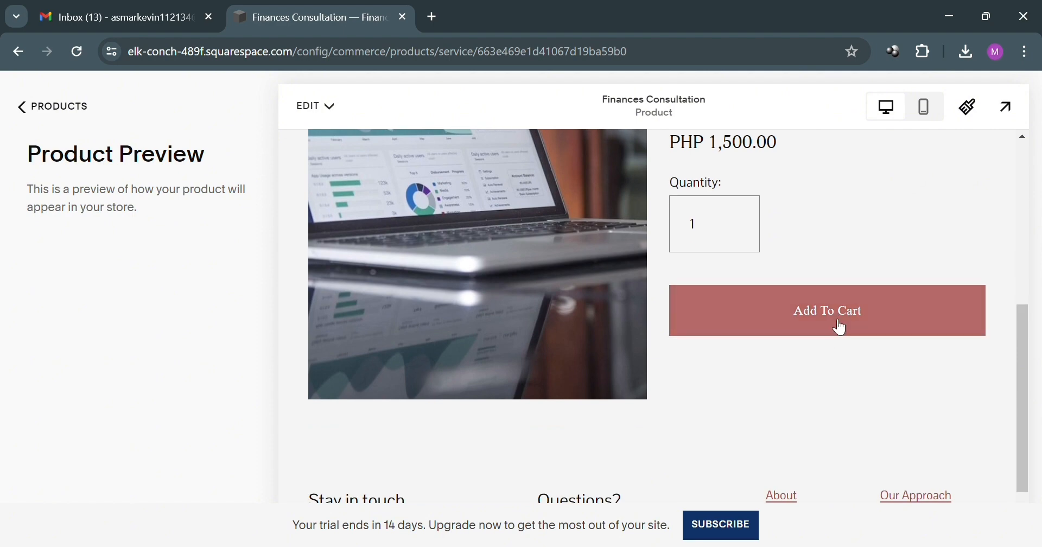
click(838, 323)
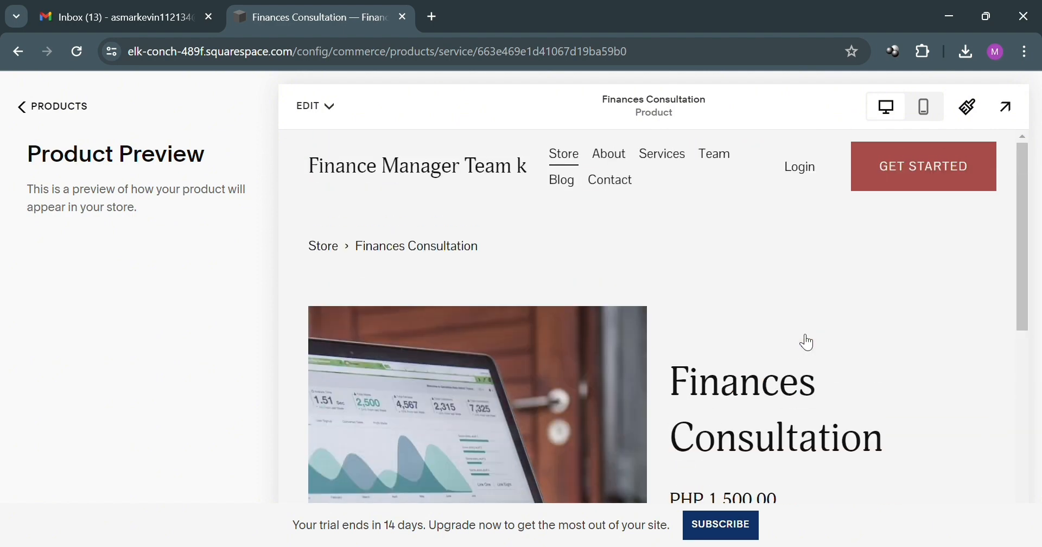
- Examine the previewed product page again down to its footer and return to the service products list
scroll(763, 412, down, 8)
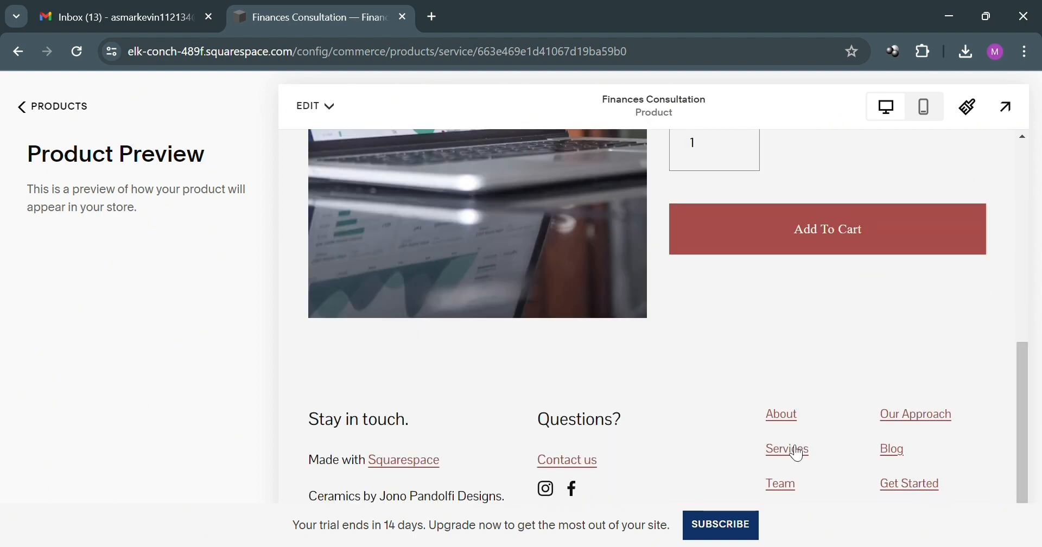
scroll(800, 400, up, 6)
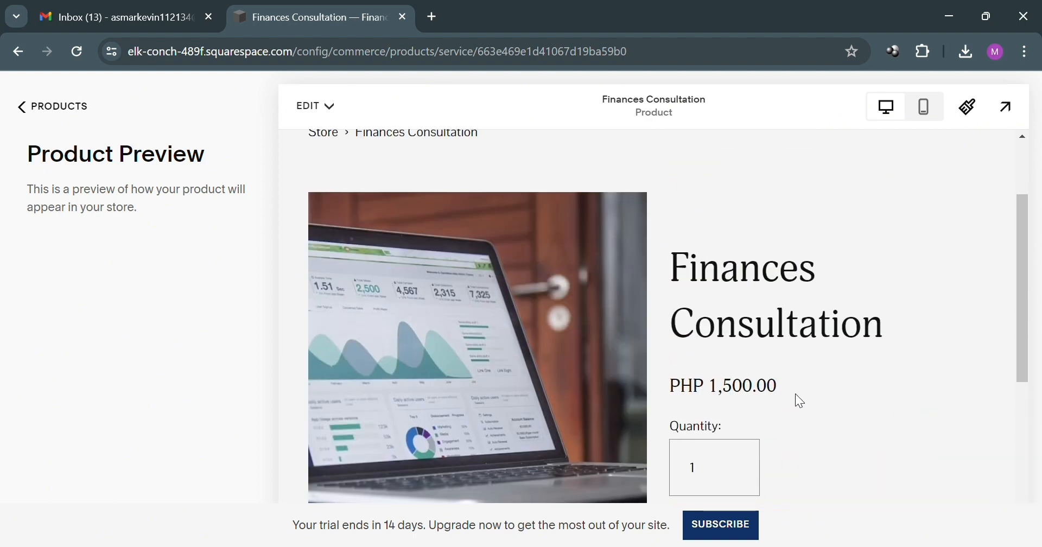
scroll(809, 375, up, 3)
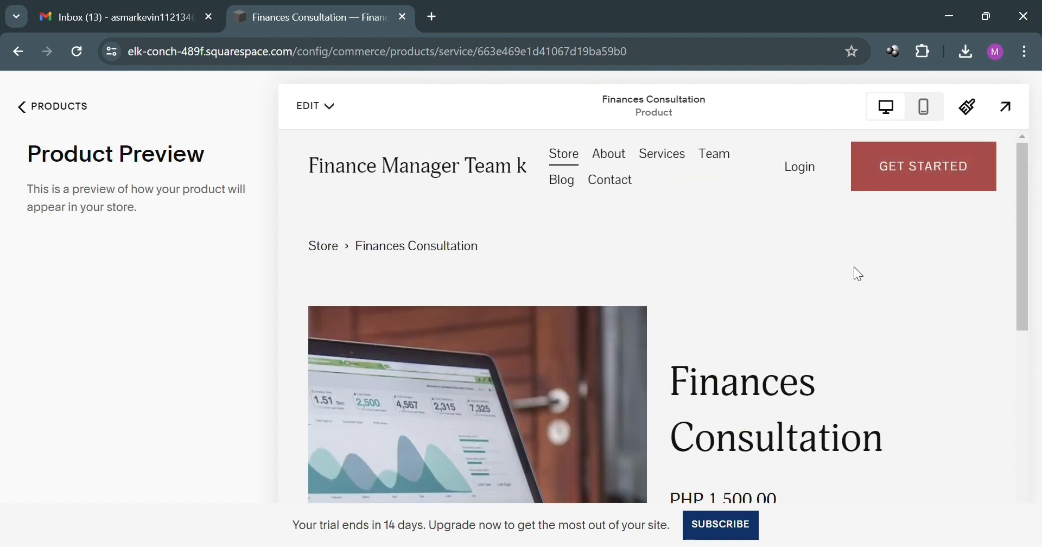
scroll(858, 274, down, 2)
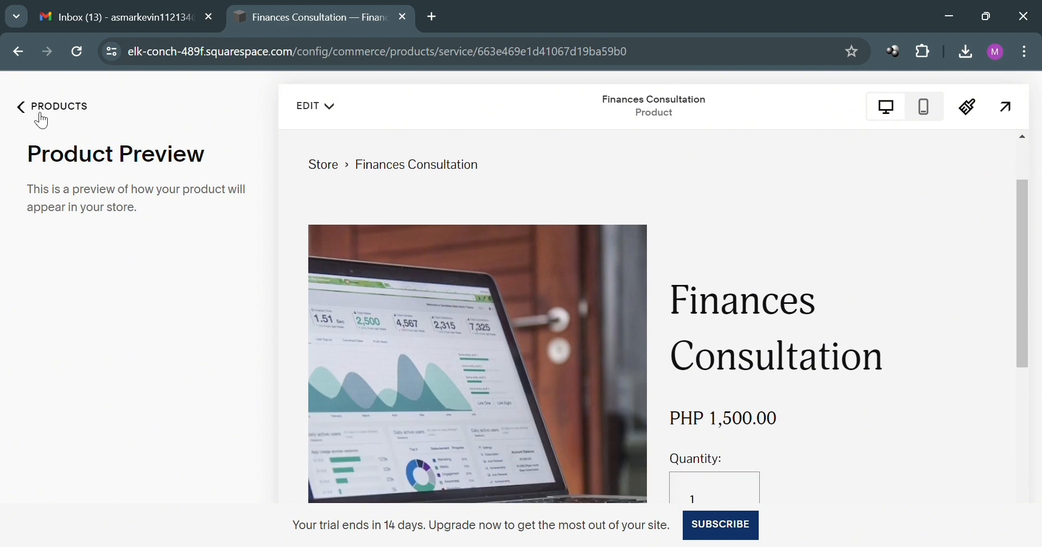
click(34, 113)
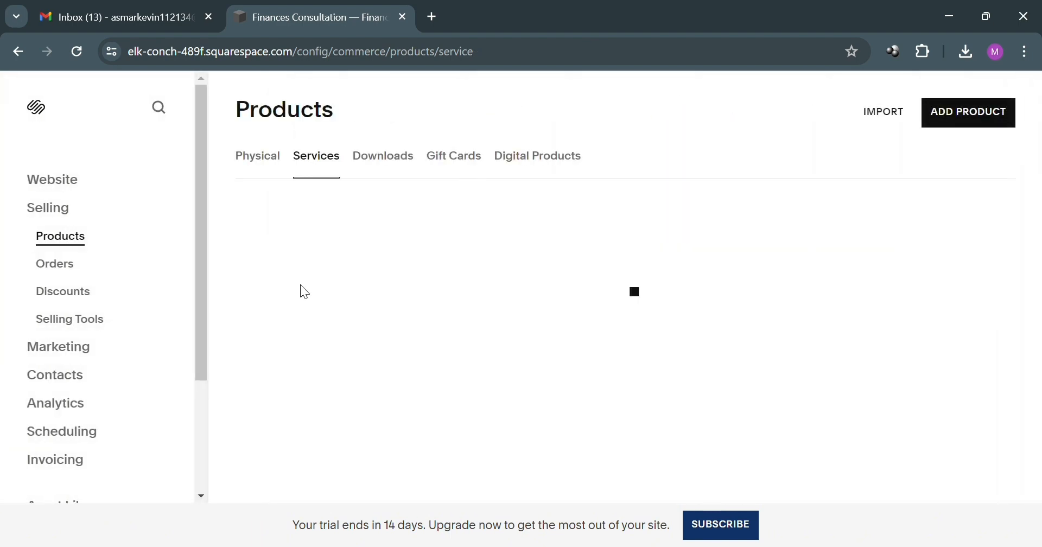